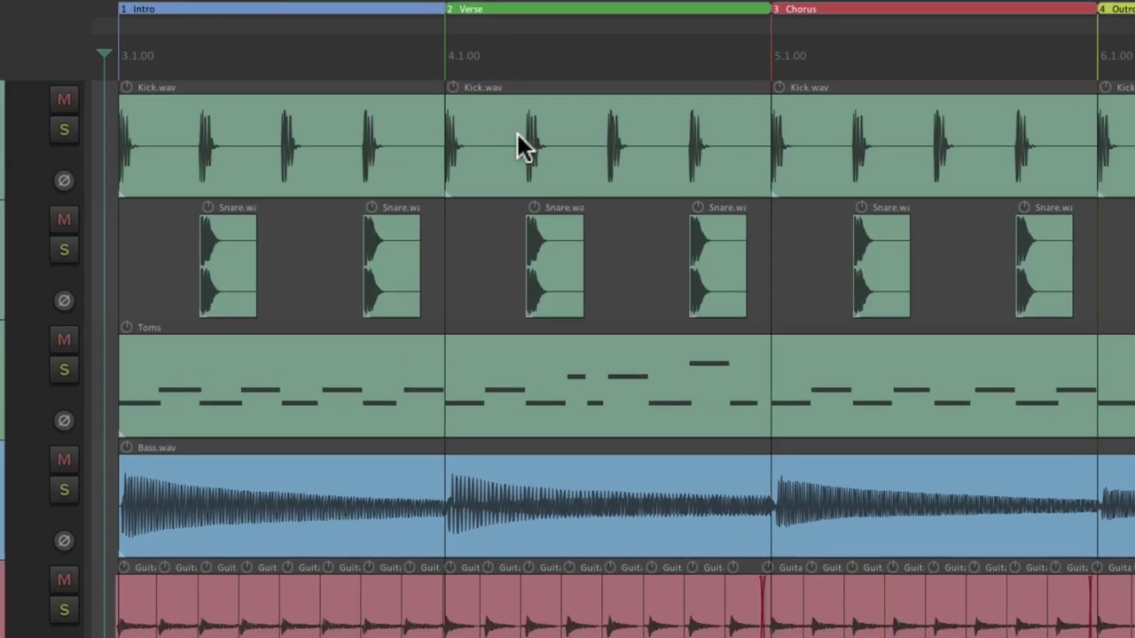
Marquee-select the Verse Kick item and its two Snare items, then show Item > Item processing.
left_click_drag(627, 87, 768, 175)
left_click_drag(713, 254, 709, 255)
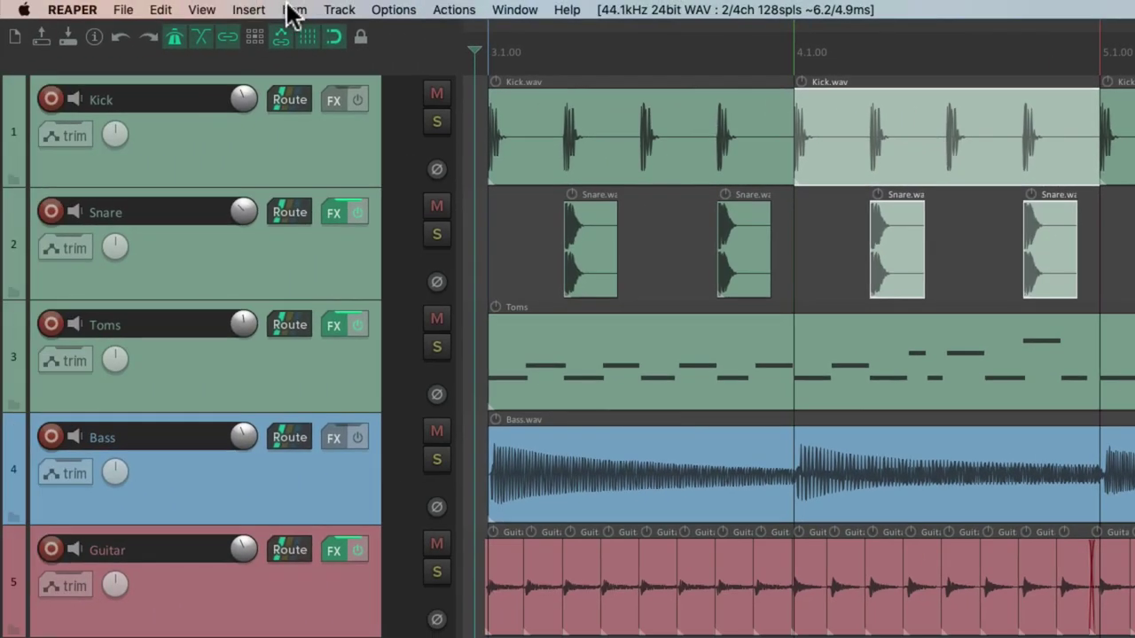
left_click(292, 9)
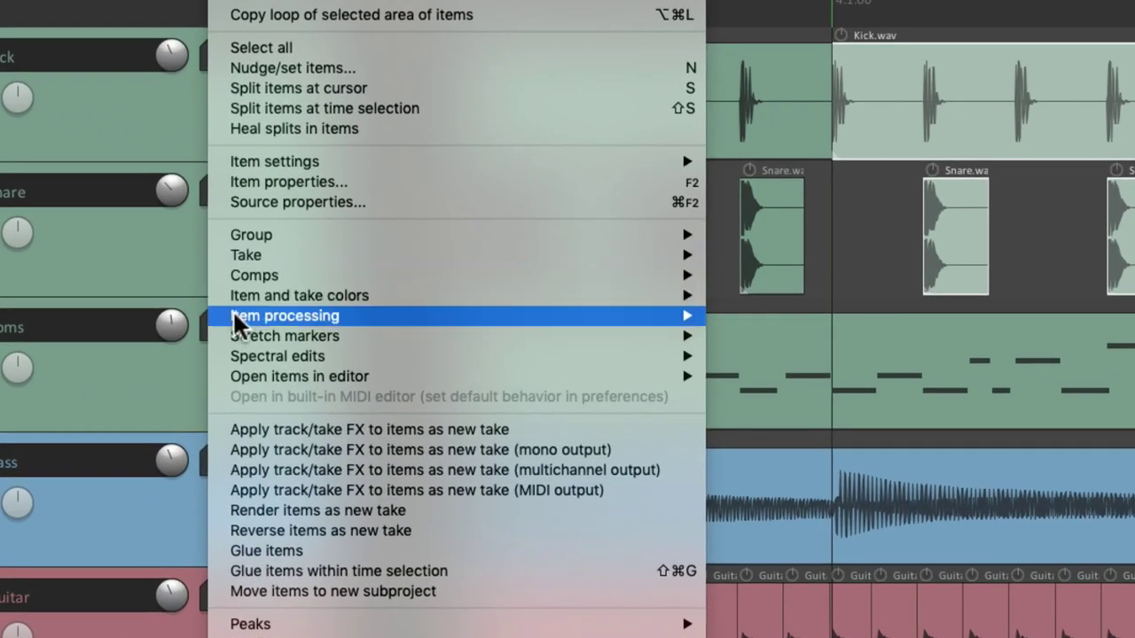
mouse_move(288, 317)
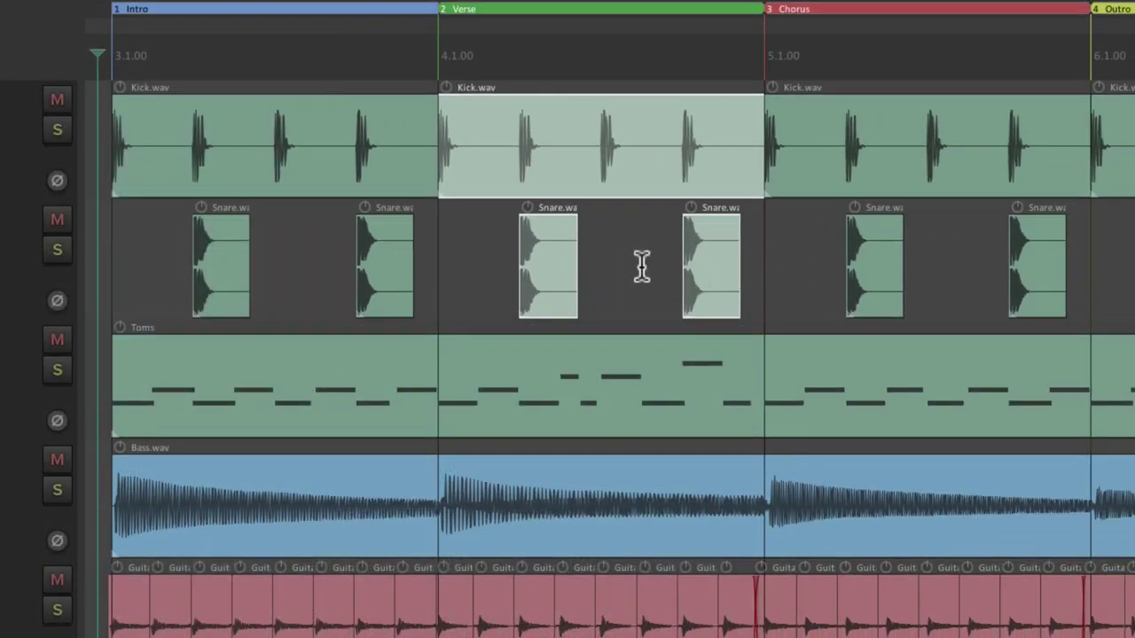
key("shift+n")
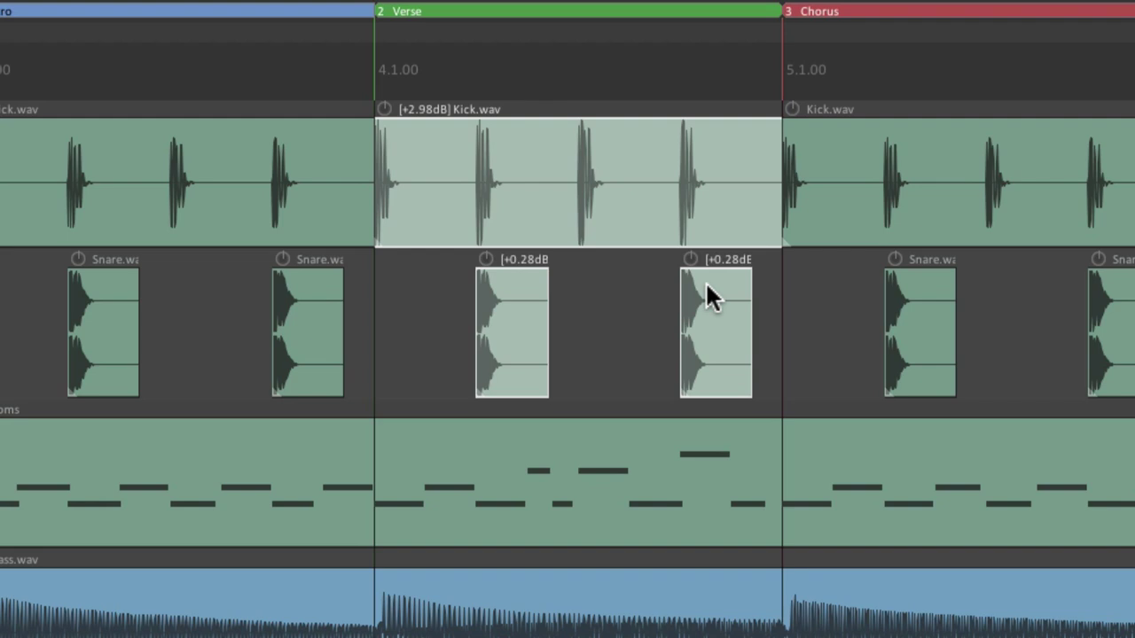
key("ctrl+z")
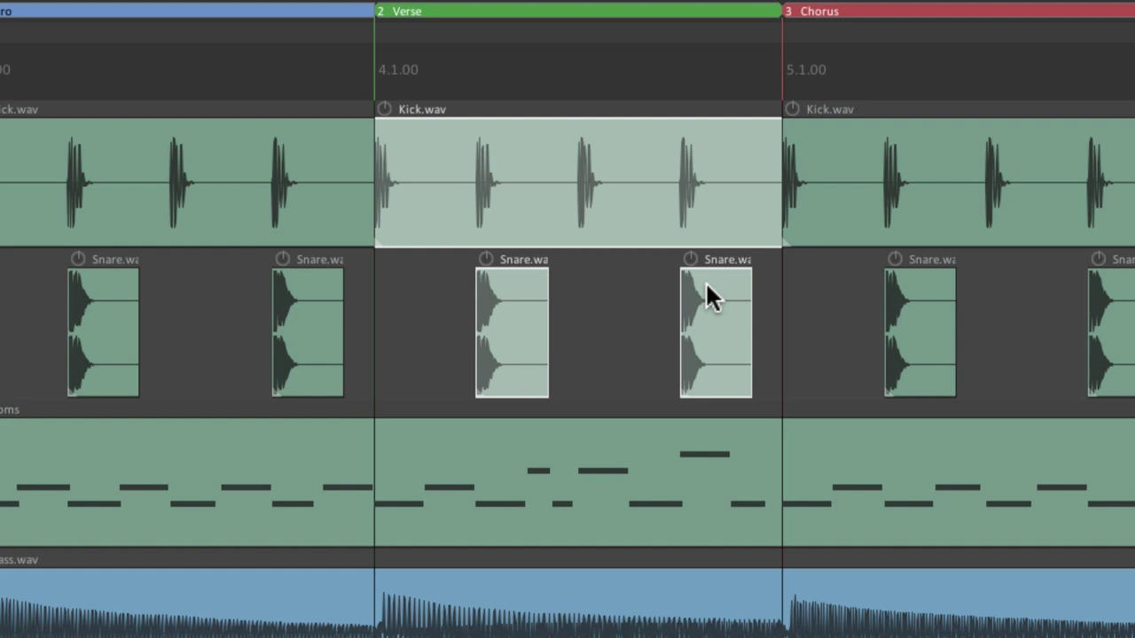
key("ctrl+shift+z")
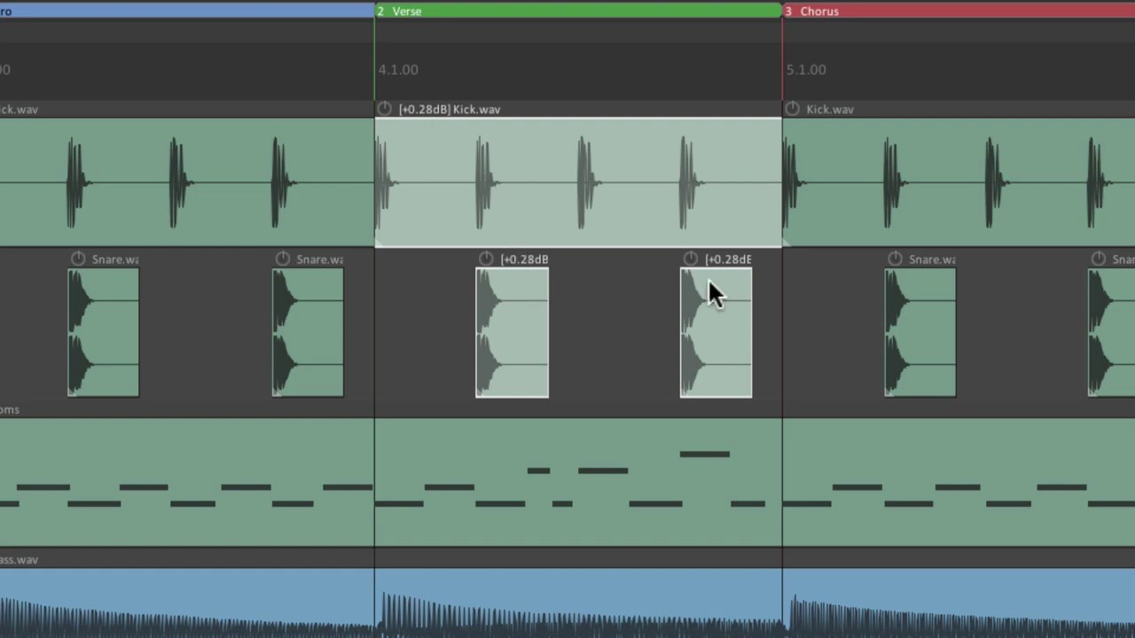
key("ctrl+z")
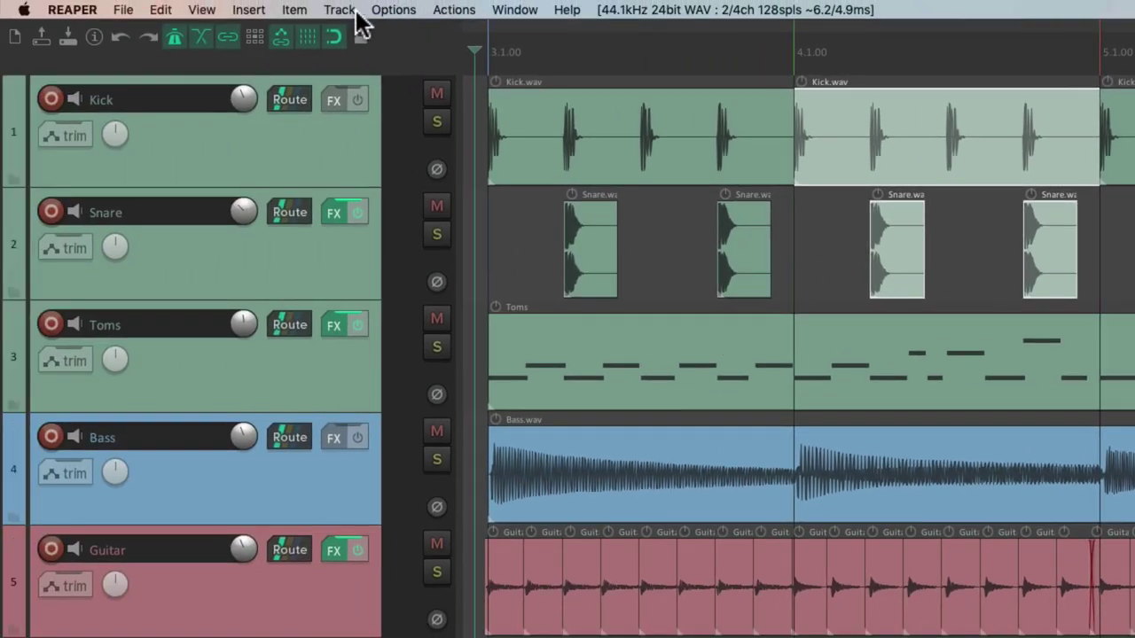
left_click(294, 10)
mouse_move(288, 327)
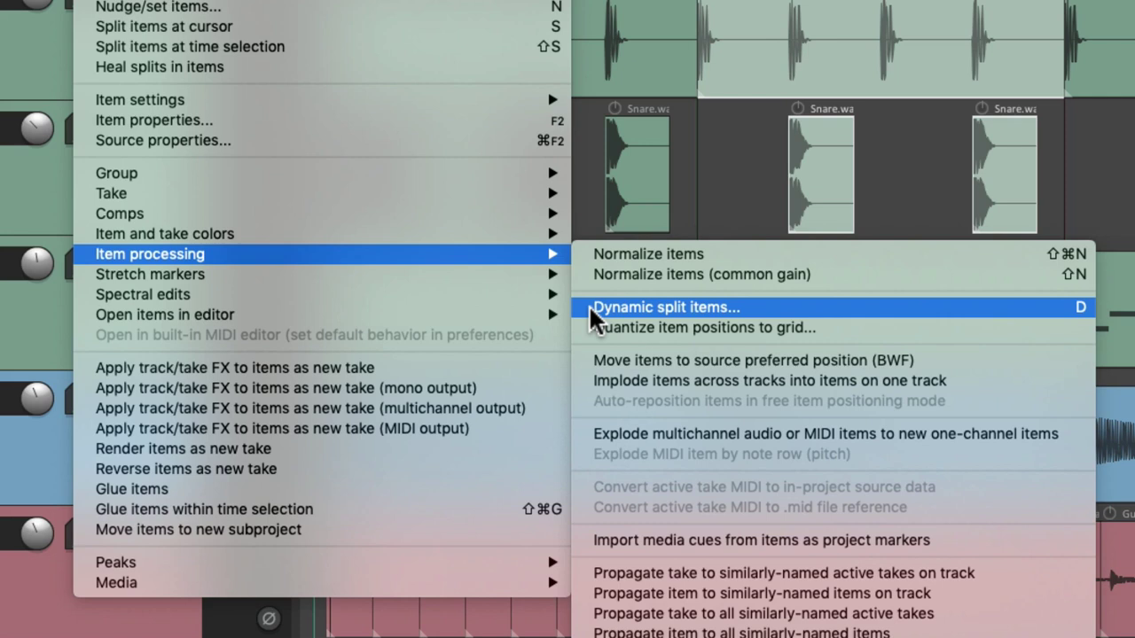
key("d")
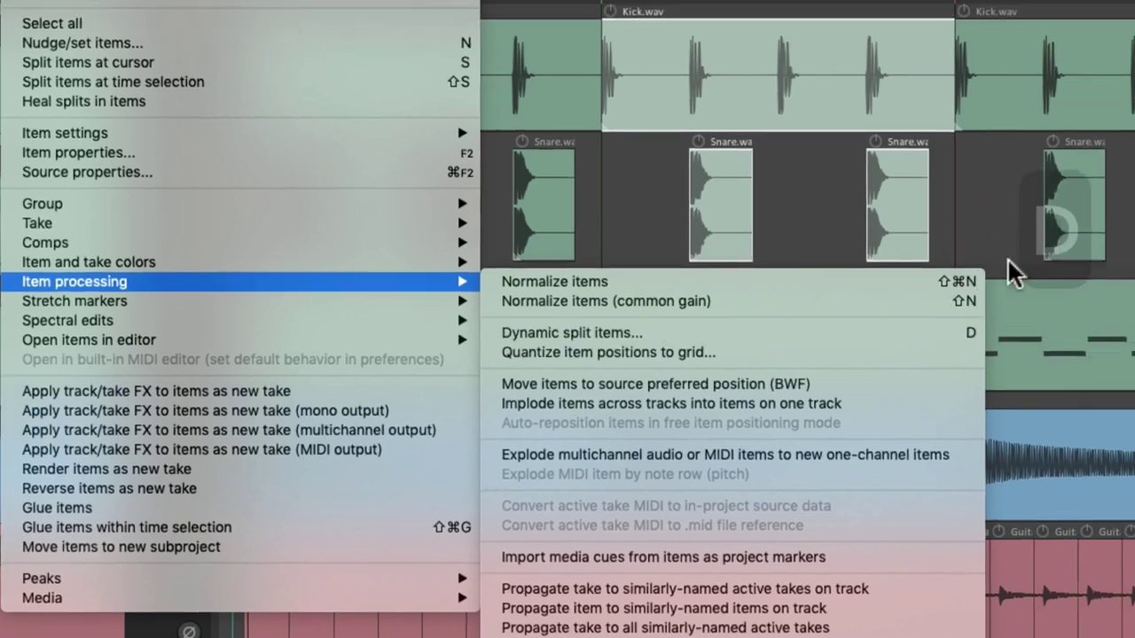
key("Escape")
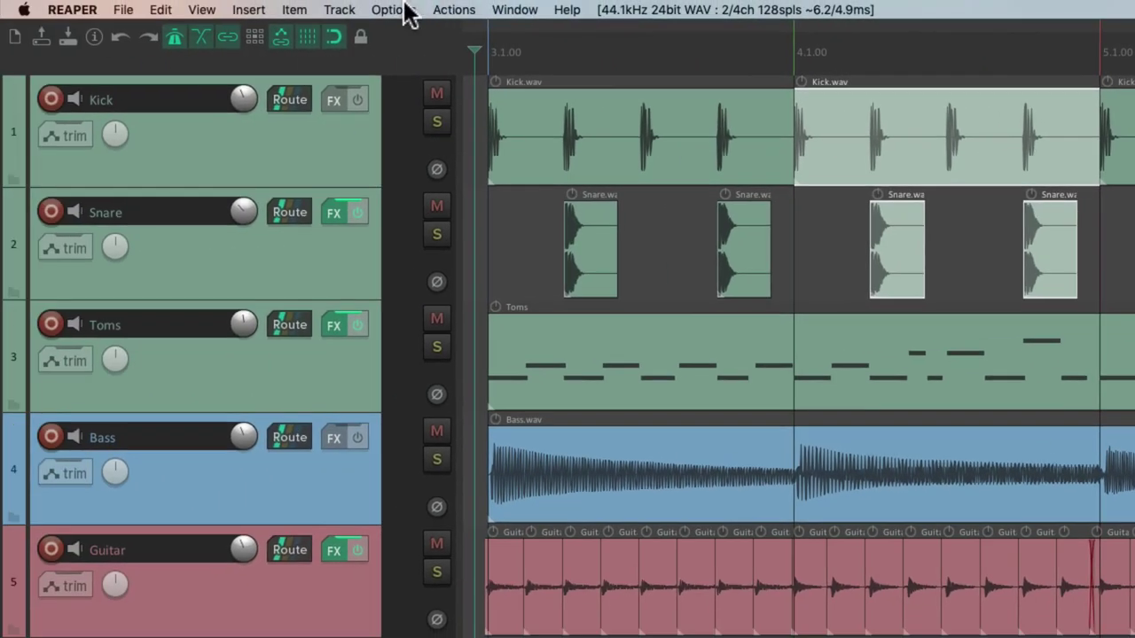
left_click(295, 10)
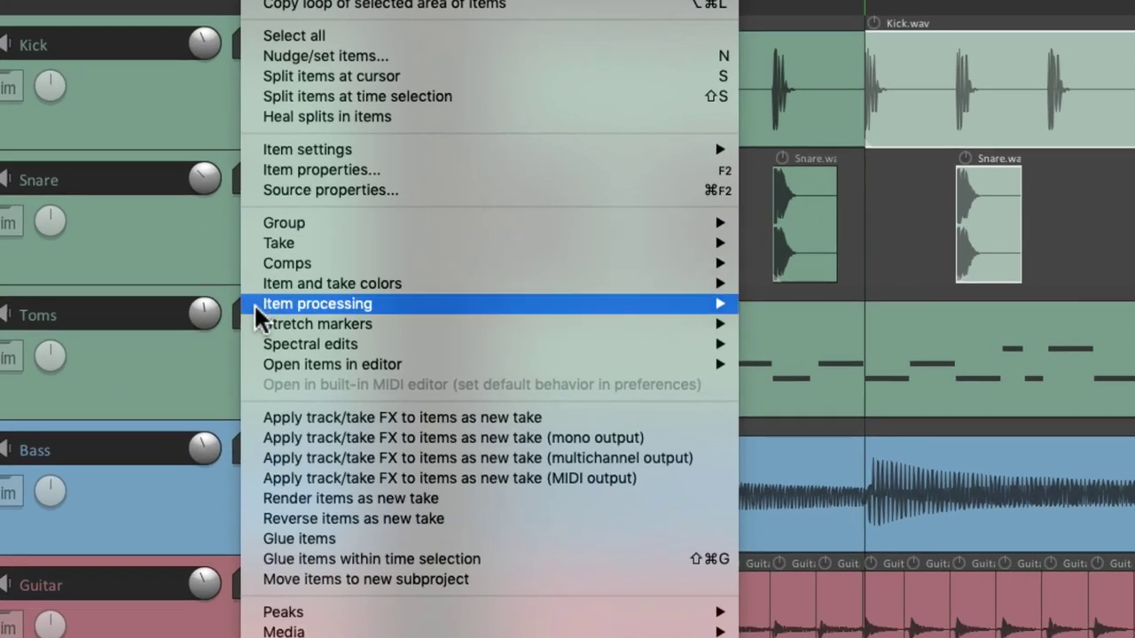
mouse_move(285, 334)
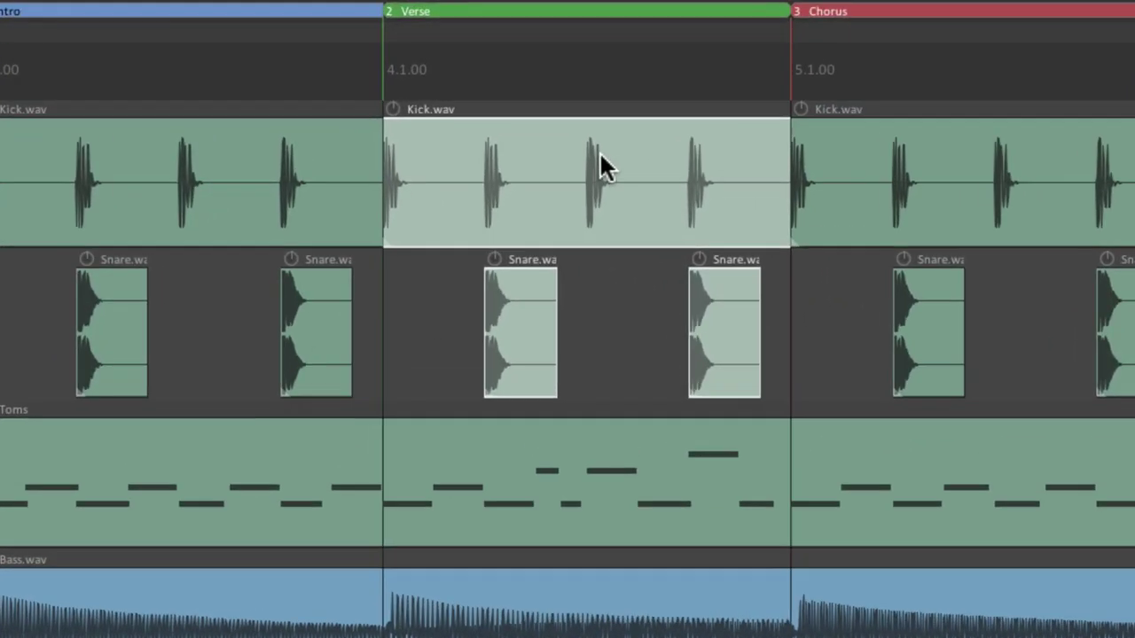
left_click(469, 191)
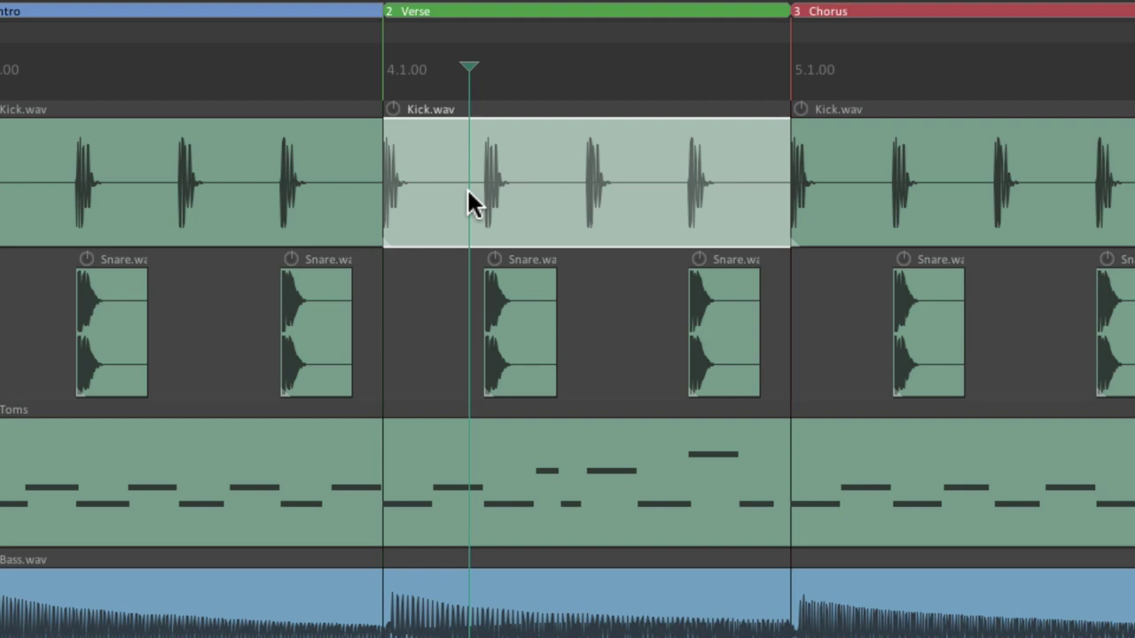
key("shift+w")
left_click(570, 190)
key("shift+w")
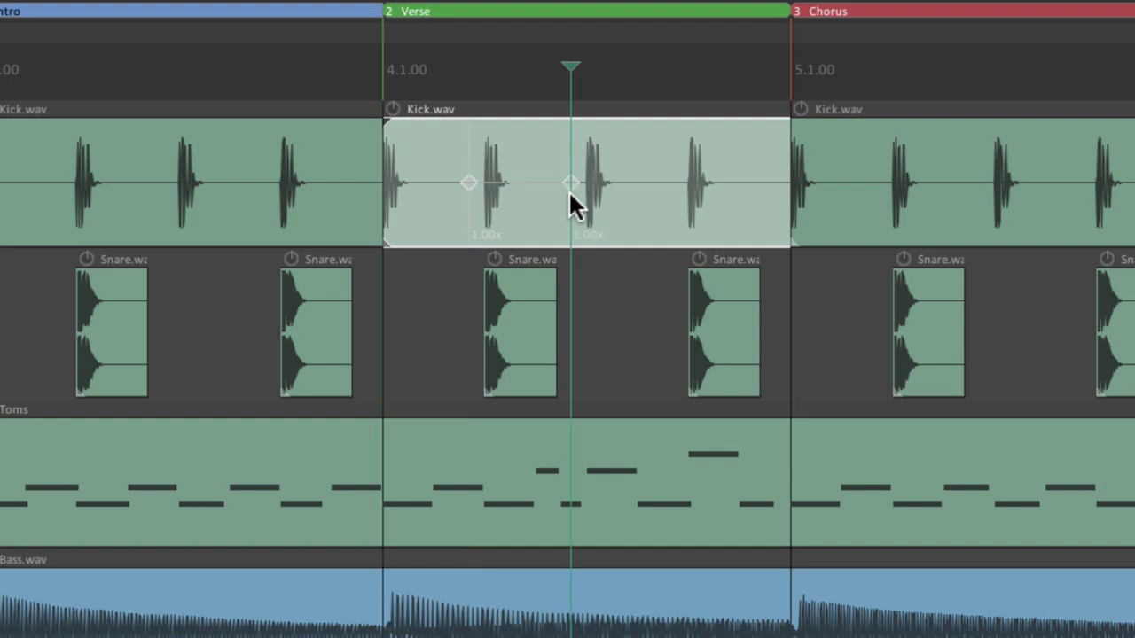
left_click(673, 203)
key("shift+w")
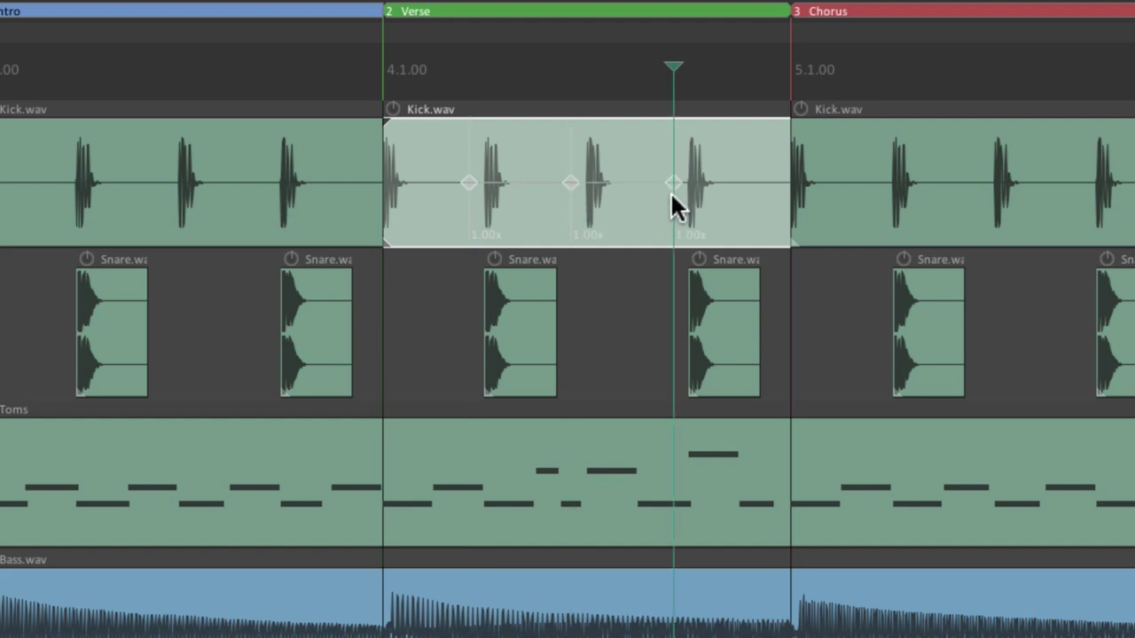
mouse_move(568, 183)
left_mouse_down()
mouse_move(592, 192)
mouse_move(552, 193)
mouse_move(603, 192)
mouse_move(547, 193)
left_mouse_up()
mouse_move(468, 184)
left_mouse_down()
mouse_move(420, 187)
mouse_move(471, 185)
mouse_move(447, 185)
left_mouse_up()
mouse_move(642, 195)
left_mouse_down()
mouse_move(616, 195)
mouse_move(648, 192)
left_mouse_up()
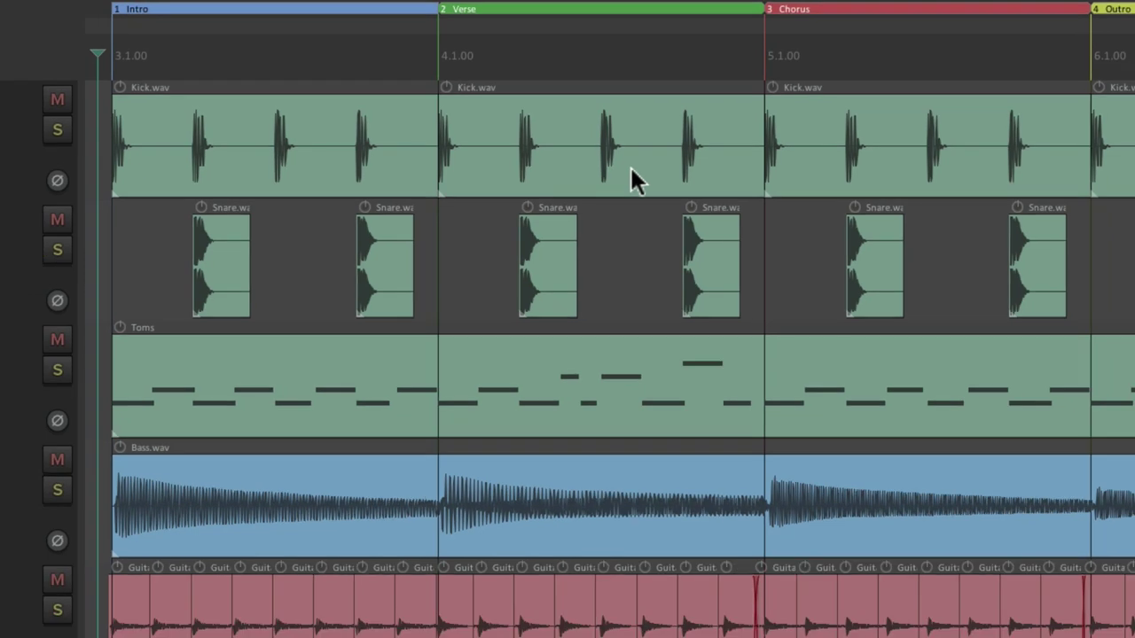
left_click(546, 120)
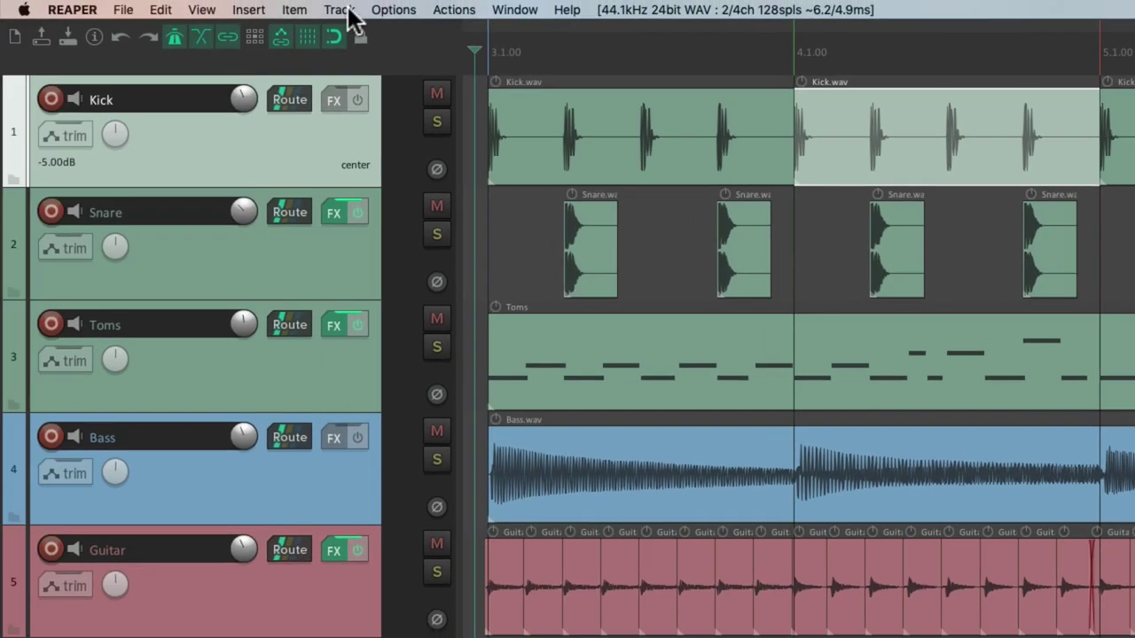
left_click(297, 11)
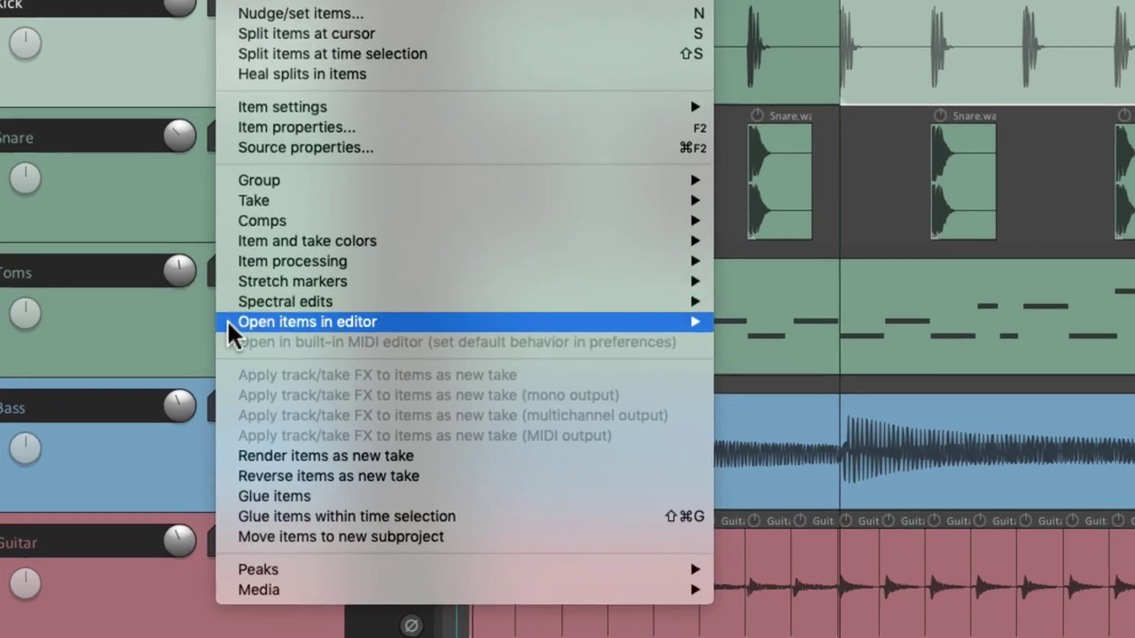
mouse_move(285, 365)
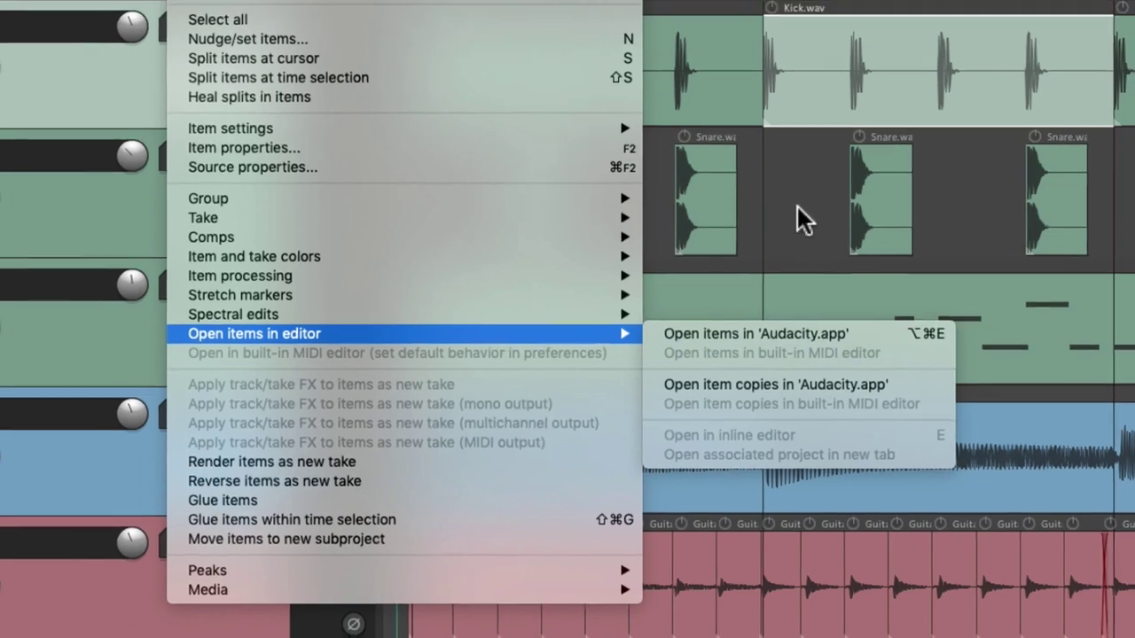
left_click(783, 198)
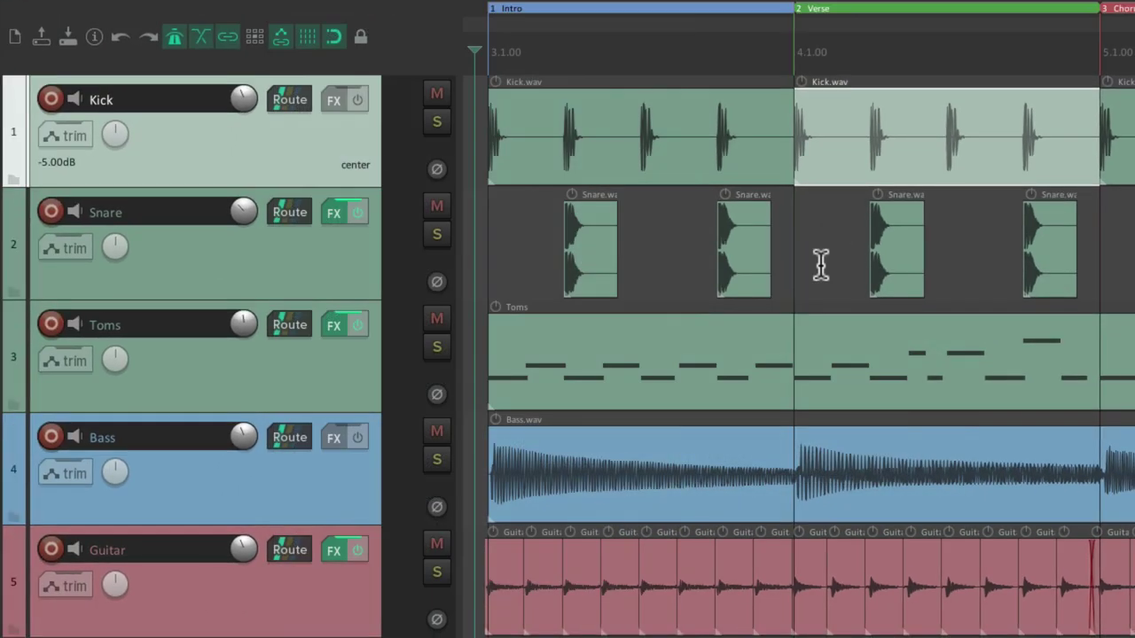
key("super+comma")
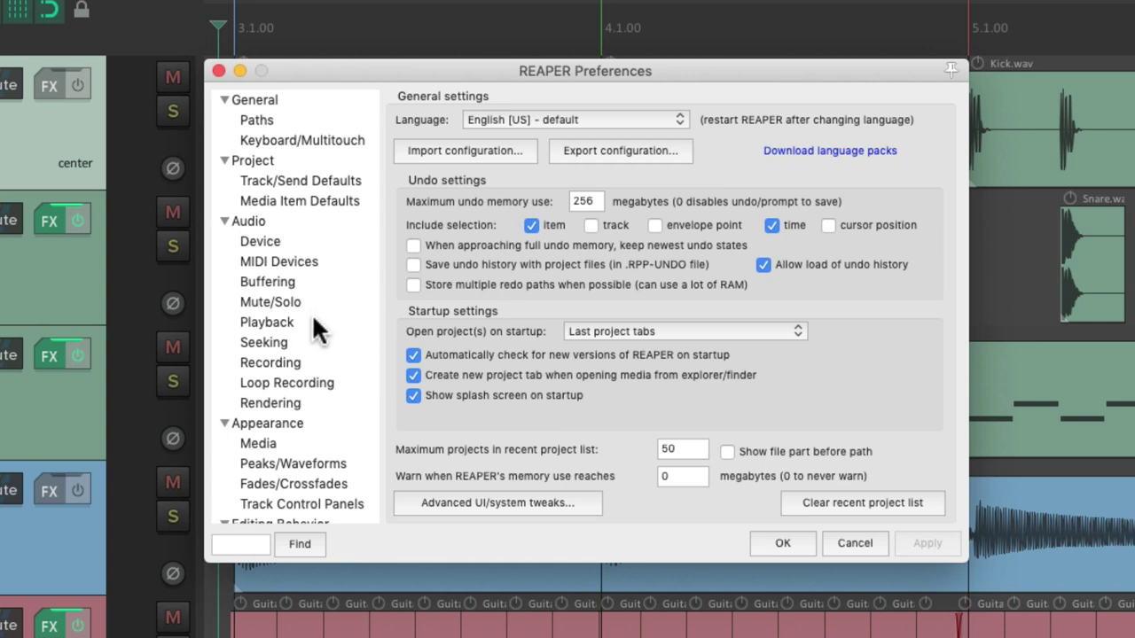
scroll(311, 313, "down", 8)
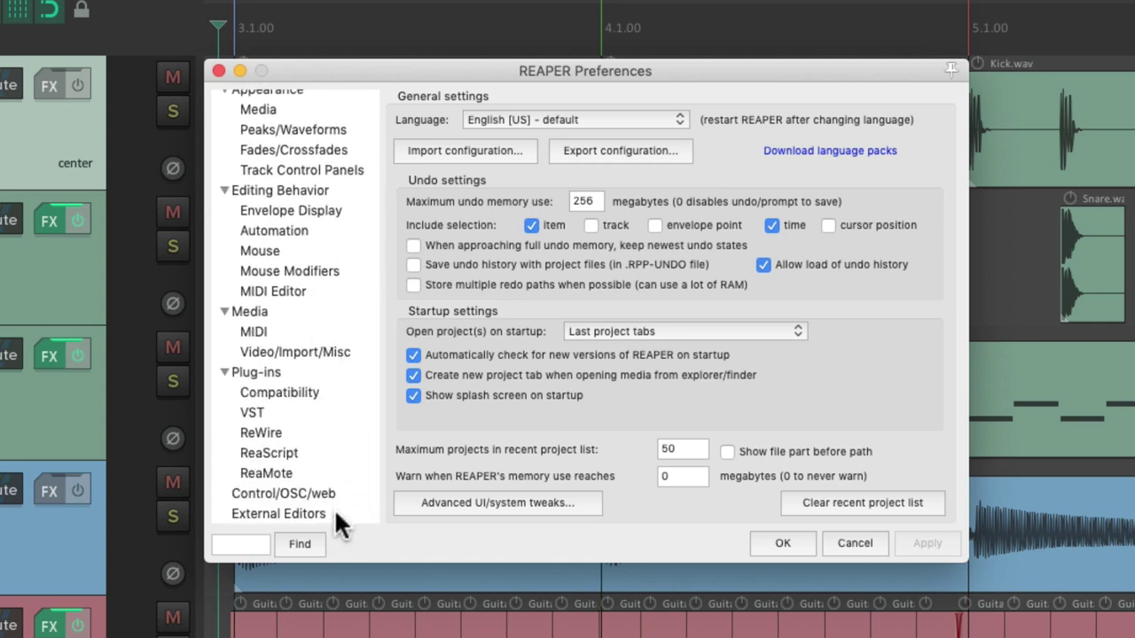
left_click(342, 520)
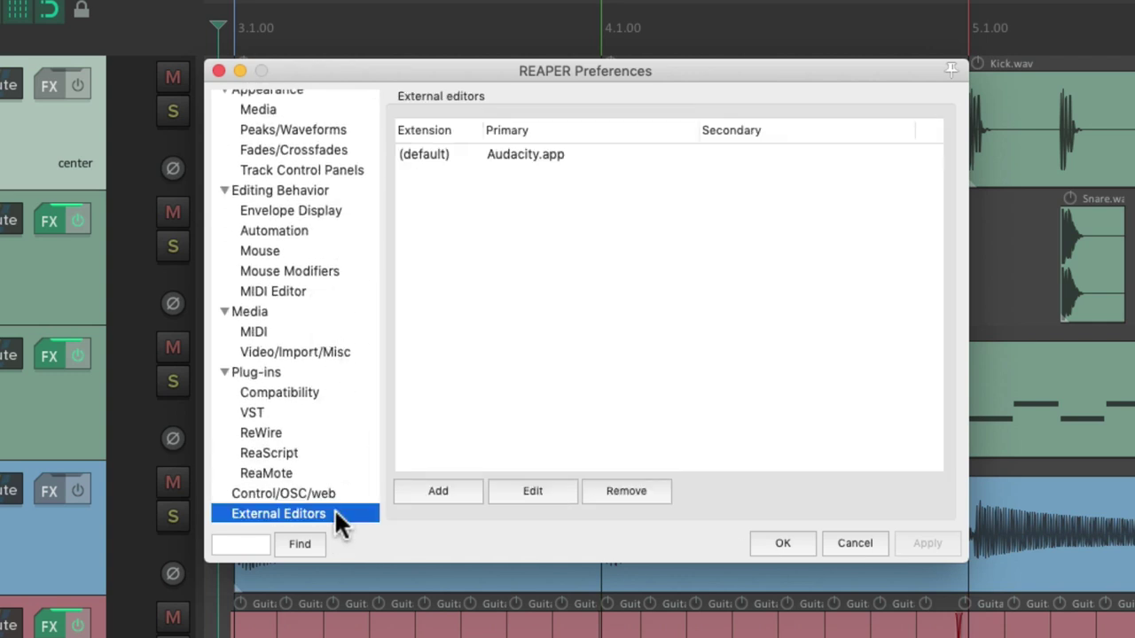
left_click(602, 154)
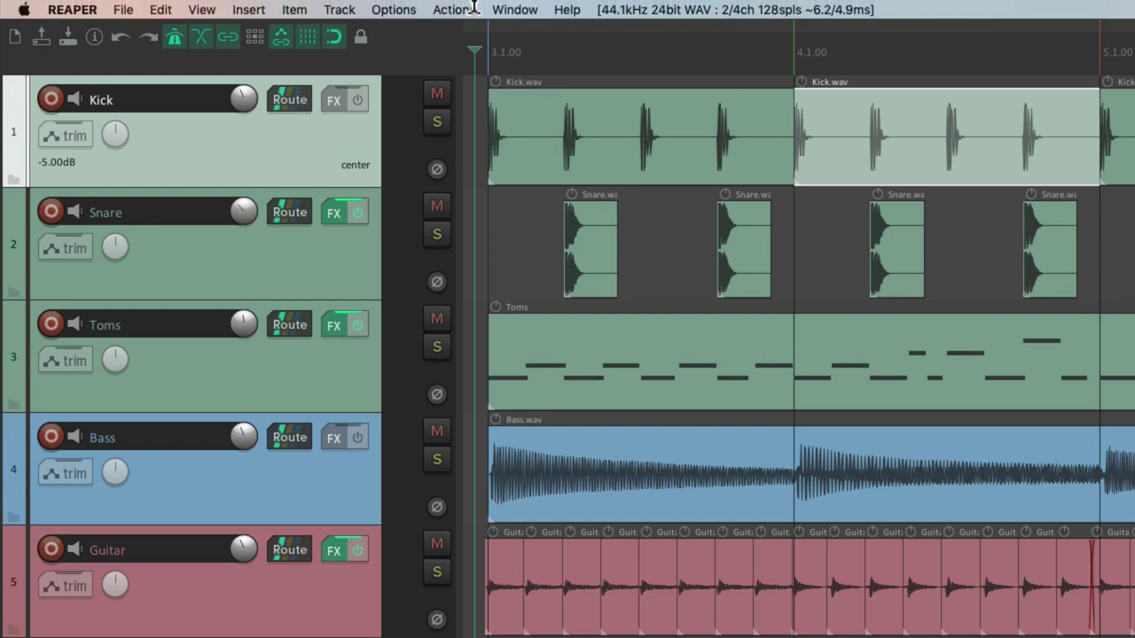
left_click(295, 10)
Send the Verse Kick audio to Audacity with Opt+Cmd+E, then select the Toms MIDI item.
mouse_move(292, 372)
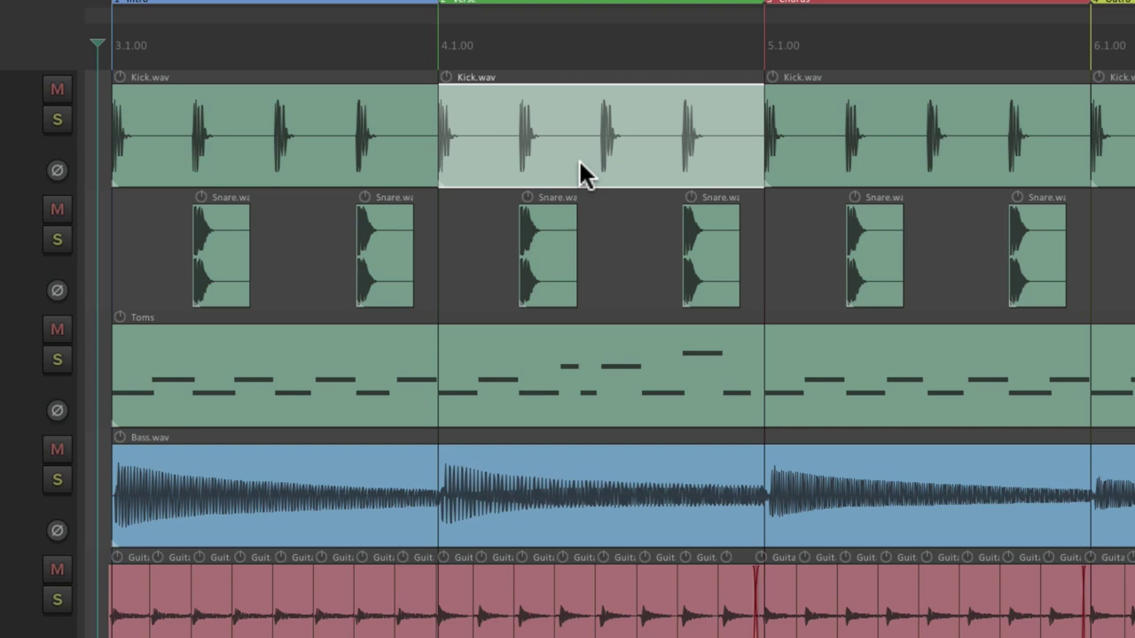
key("super+alt+e")
left_click(299, 377)
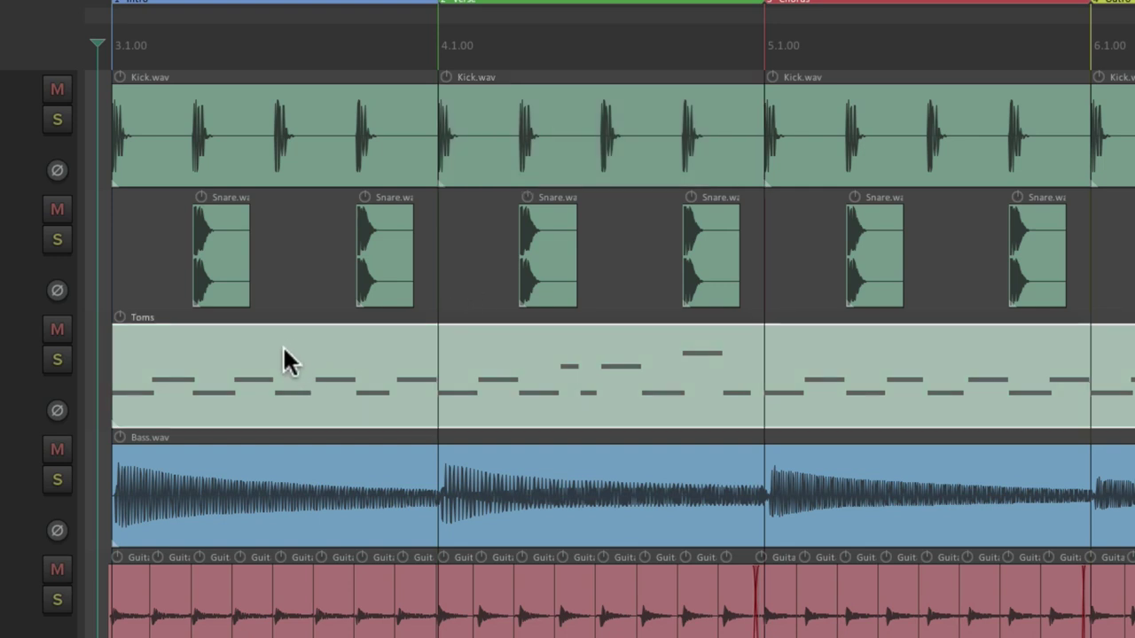
Open and close the Toms docked MIDI editor, then view Item > Open items in editor options.
double_click(283, 349)
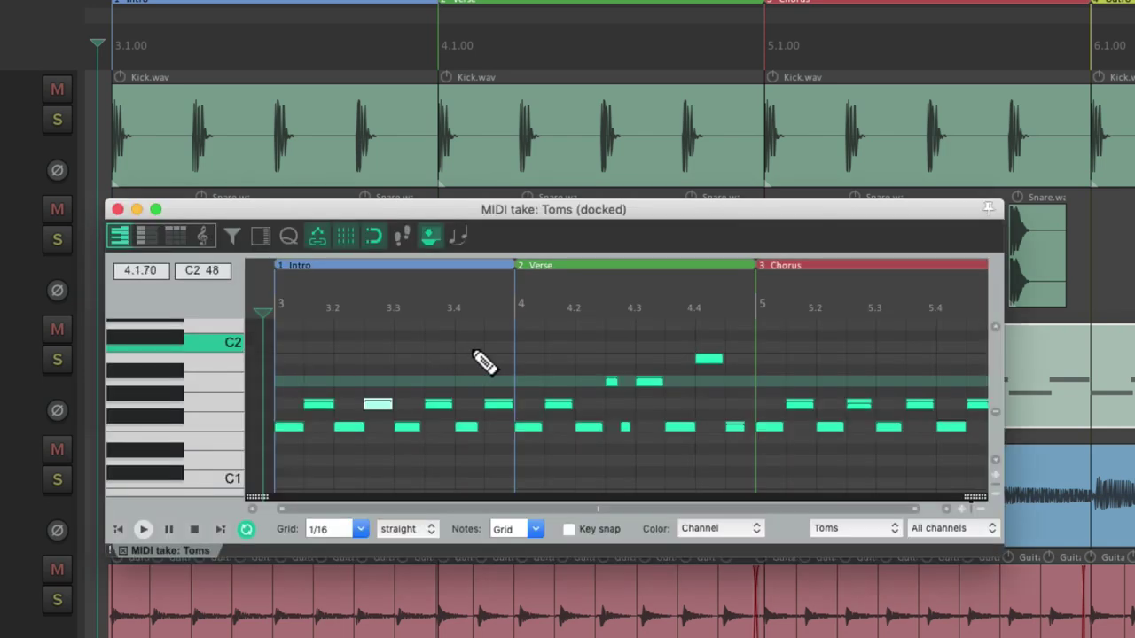
key("Escape")
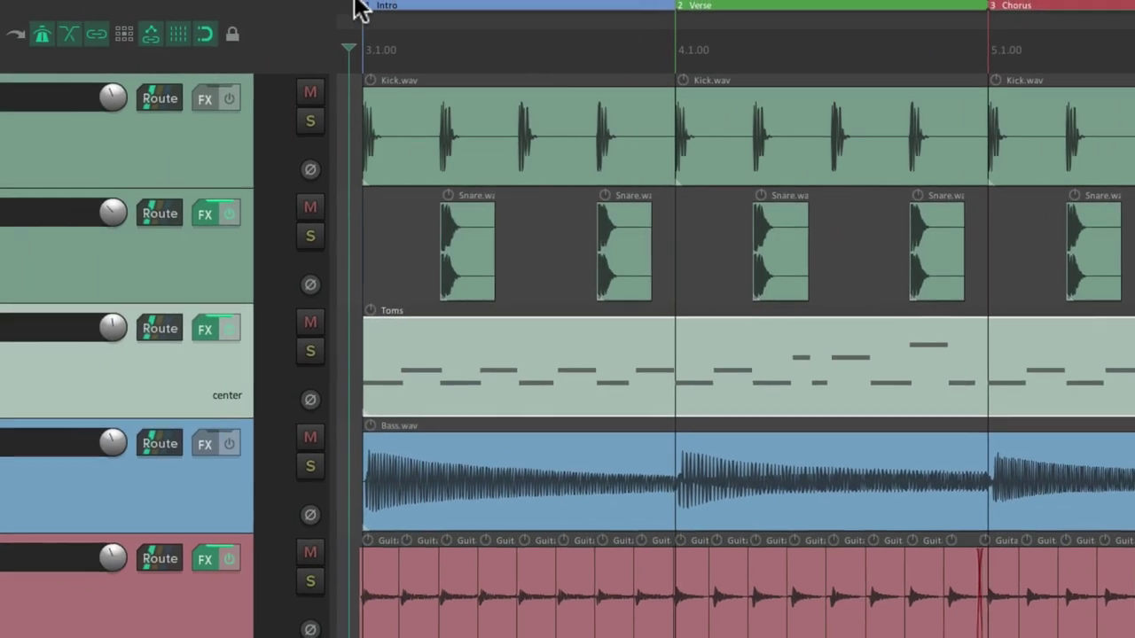
left_click(178, 9)
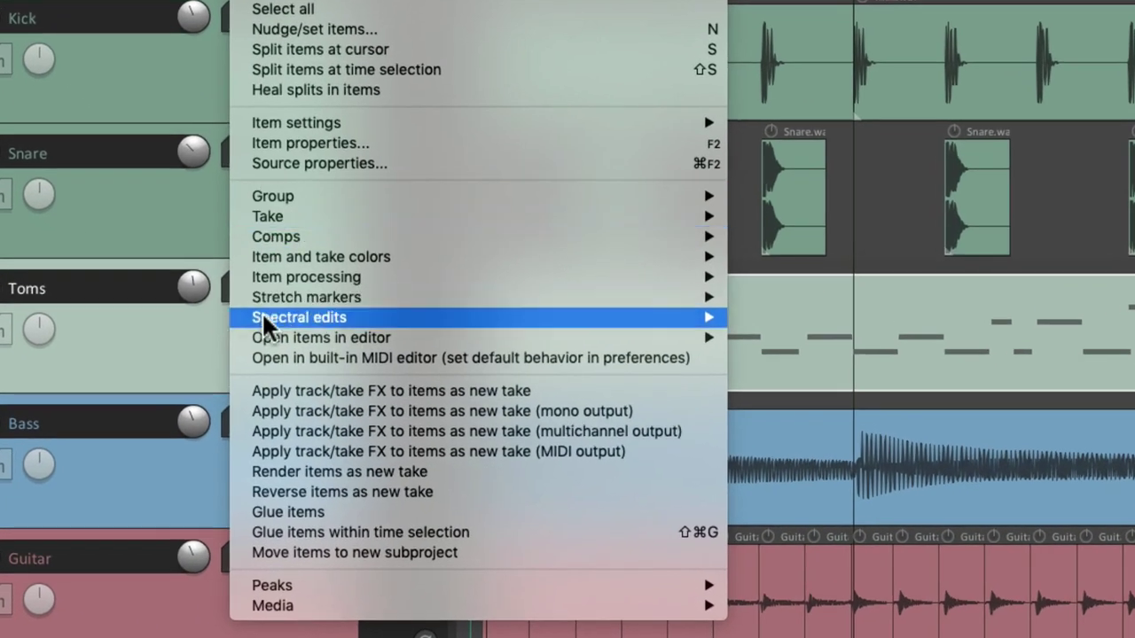
mouse_move(271, 355)
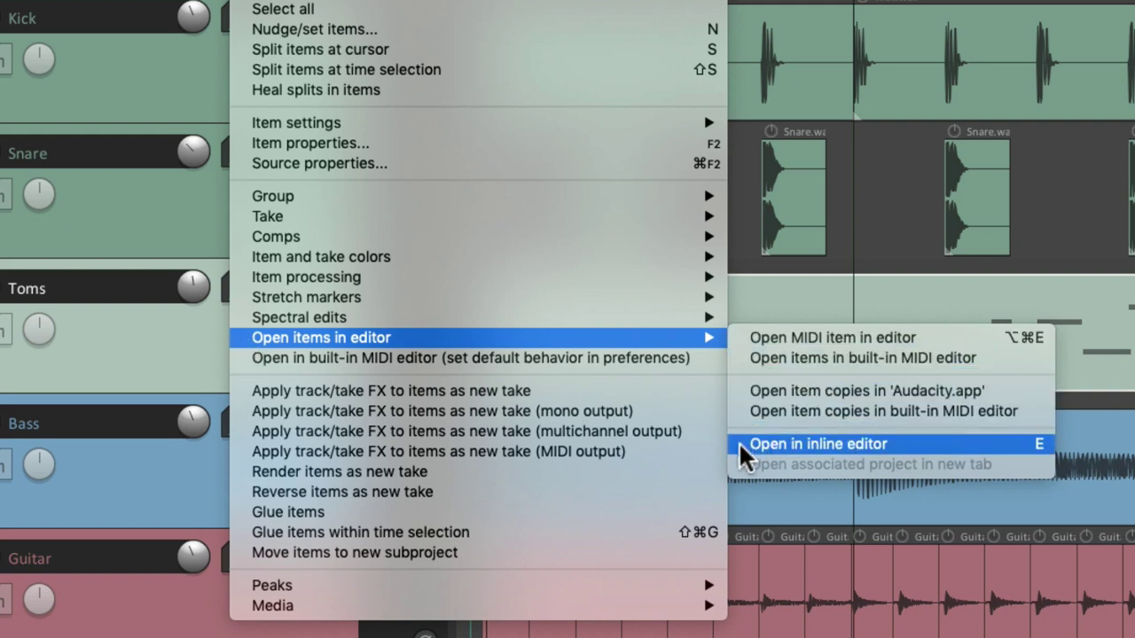
key("e")
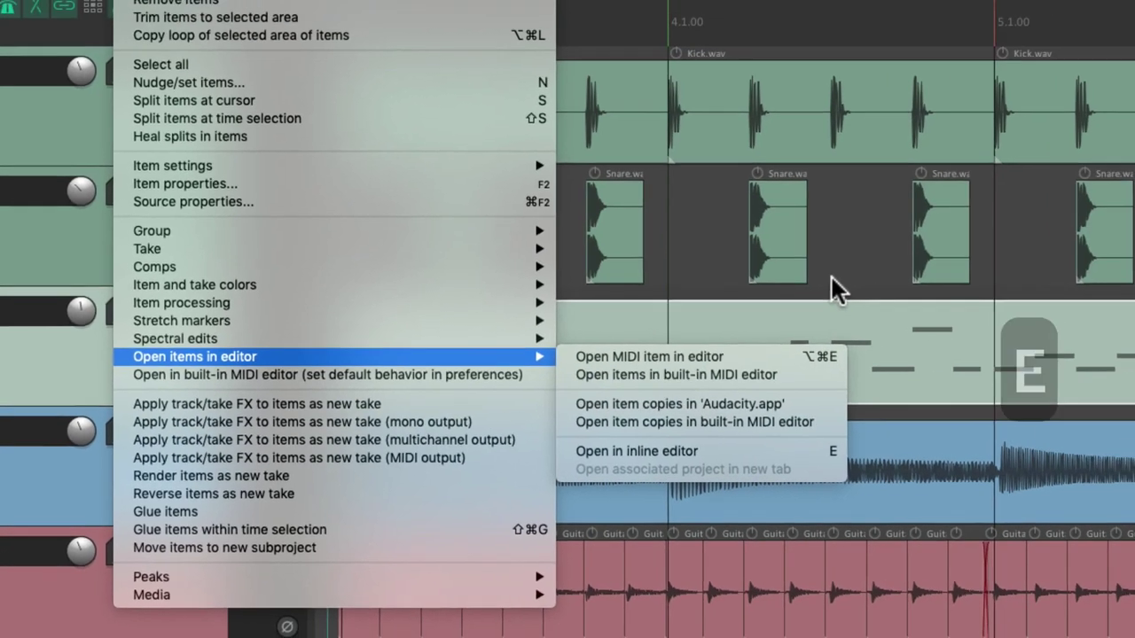
Raise one Intro note of the Toms MIDI item two pitches in the inline editor, then close it.
key("Escape")
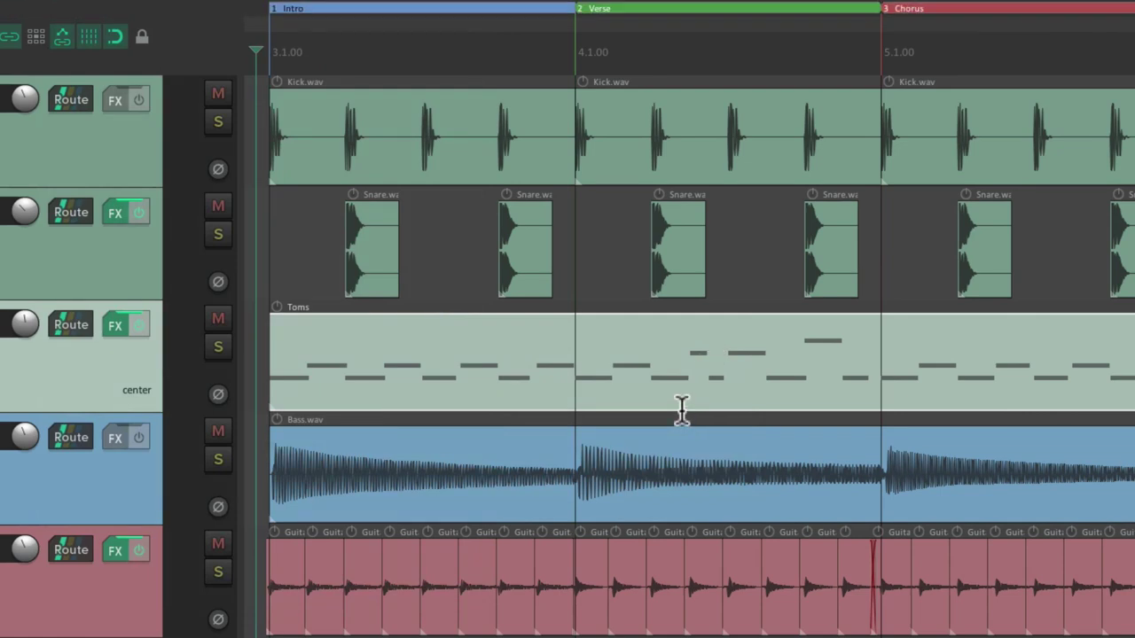
double_click(428, 334)
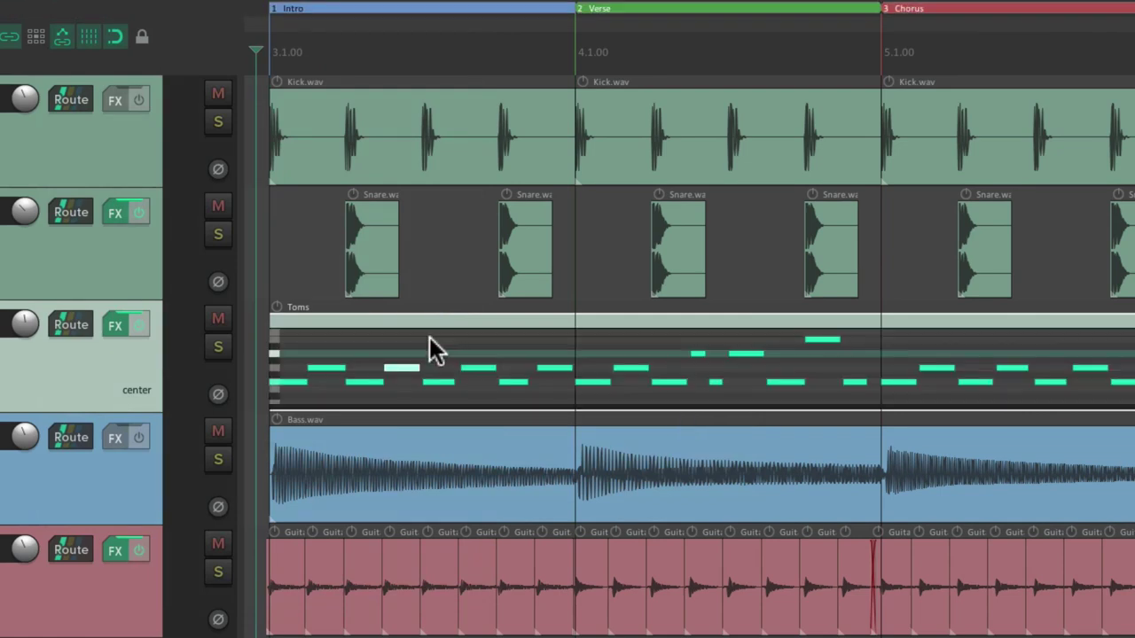
left_click(478, 366)
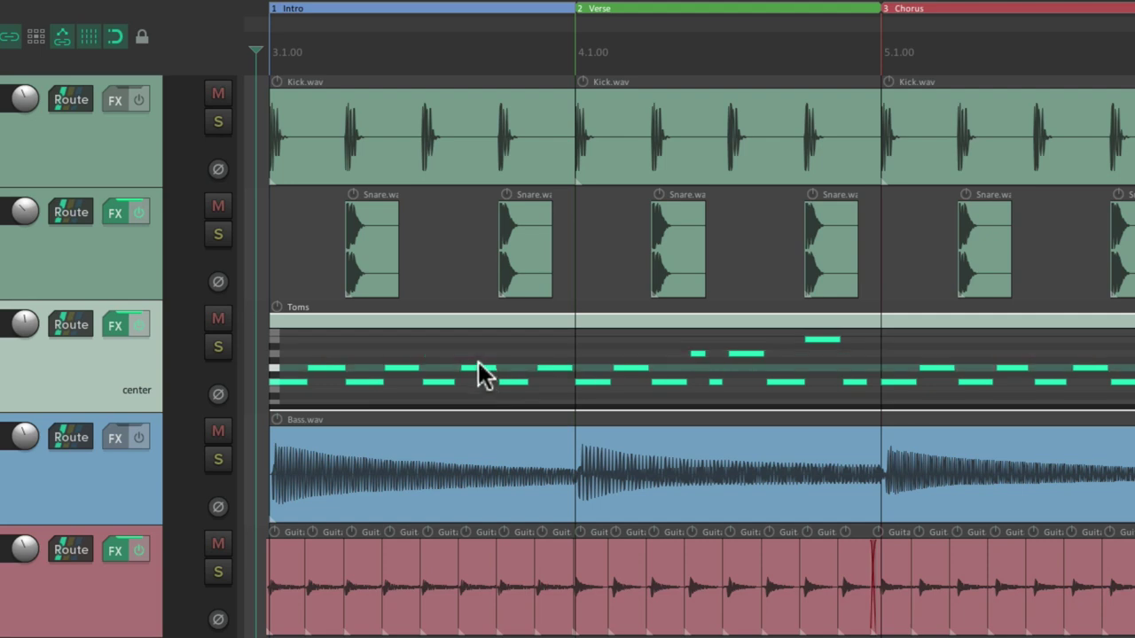
mouse_move(479, 365)
left_mouse_down()
mouse_move(479, 343)
mouse_move(477, 382)
mouse_move(472, 347)
left_mouse_up()
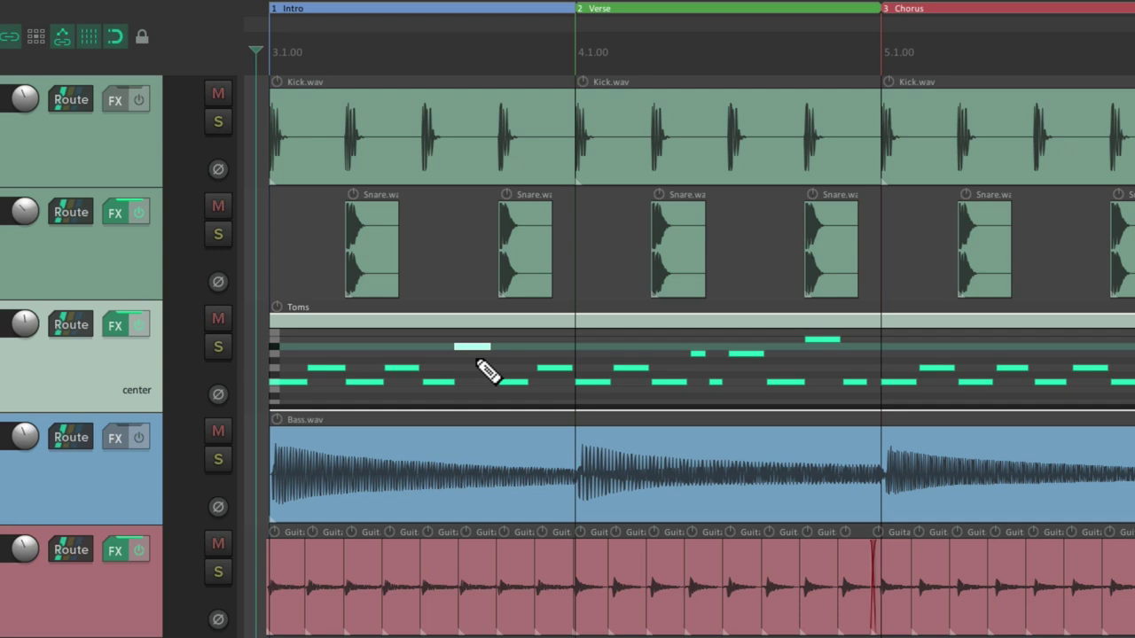
key("Escape")
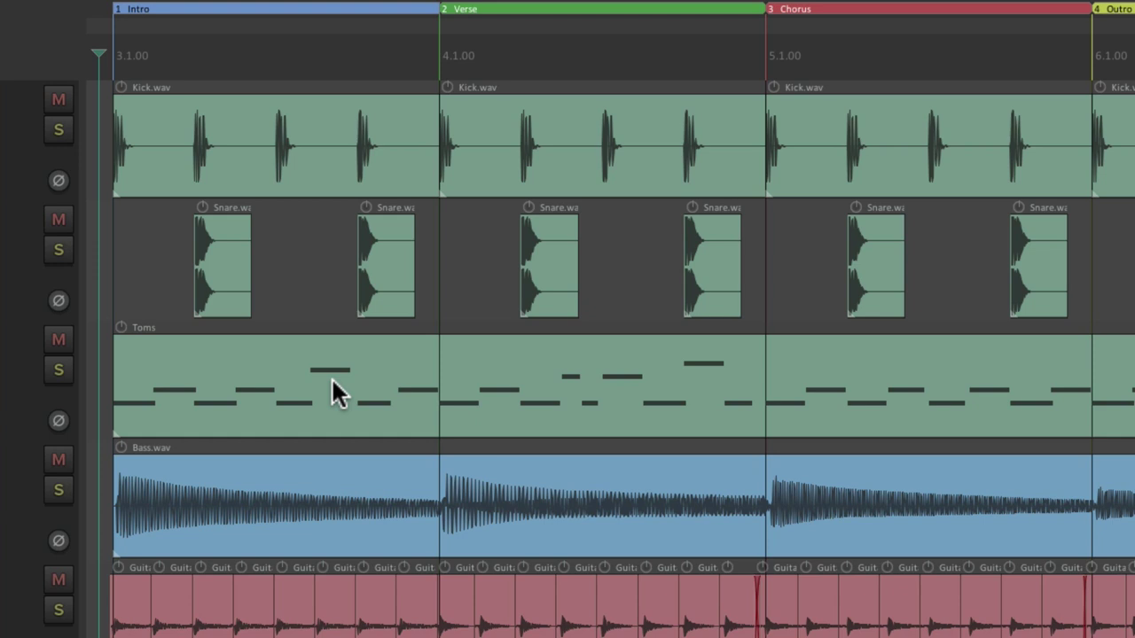
Select both Verse snare hits and show the Item menu with its glue commands.
left_click(552, 232)
left_click(714, 235, "shift")
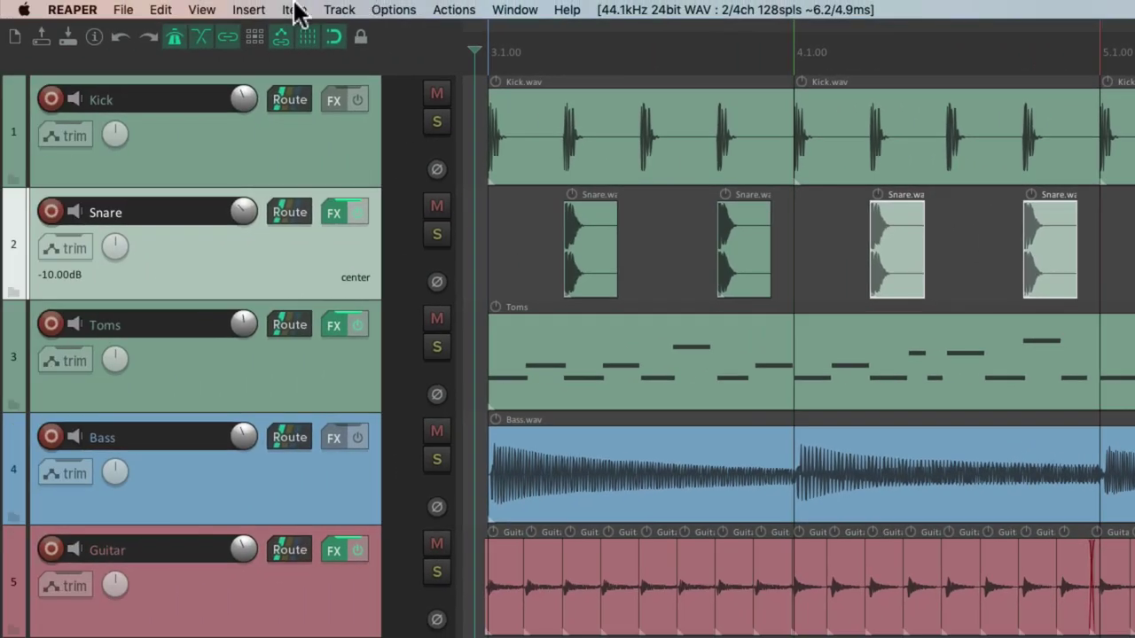
left_click(296, 10)
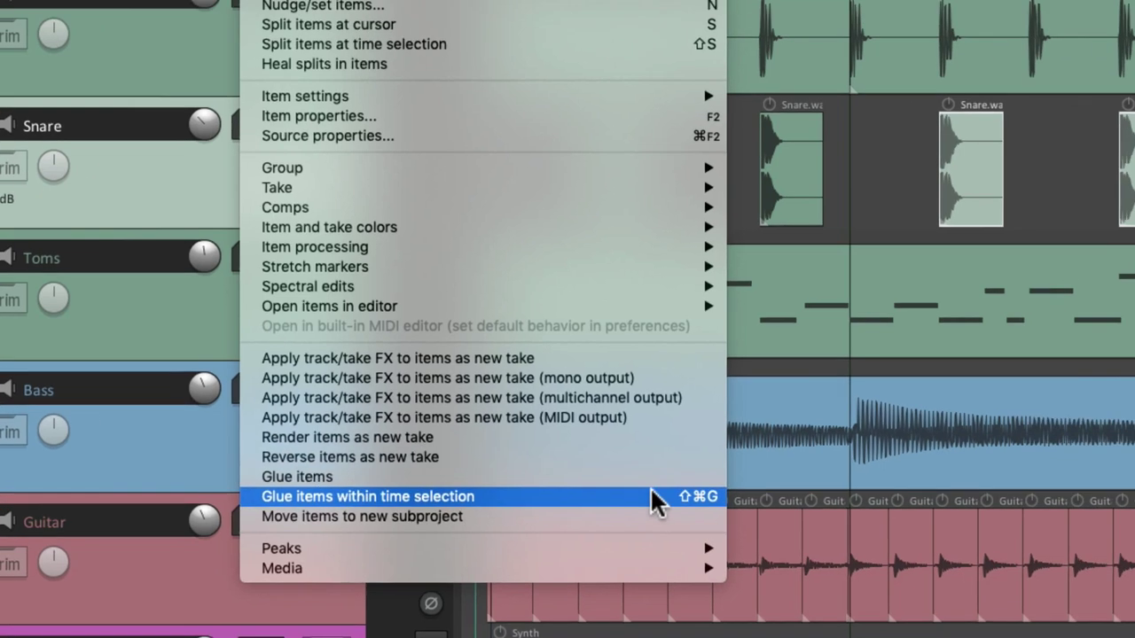
Glue the Verse snare hits within a 4.1.2–5.1 time selection, undoing and redoing to compare.
left_click(734, 483)
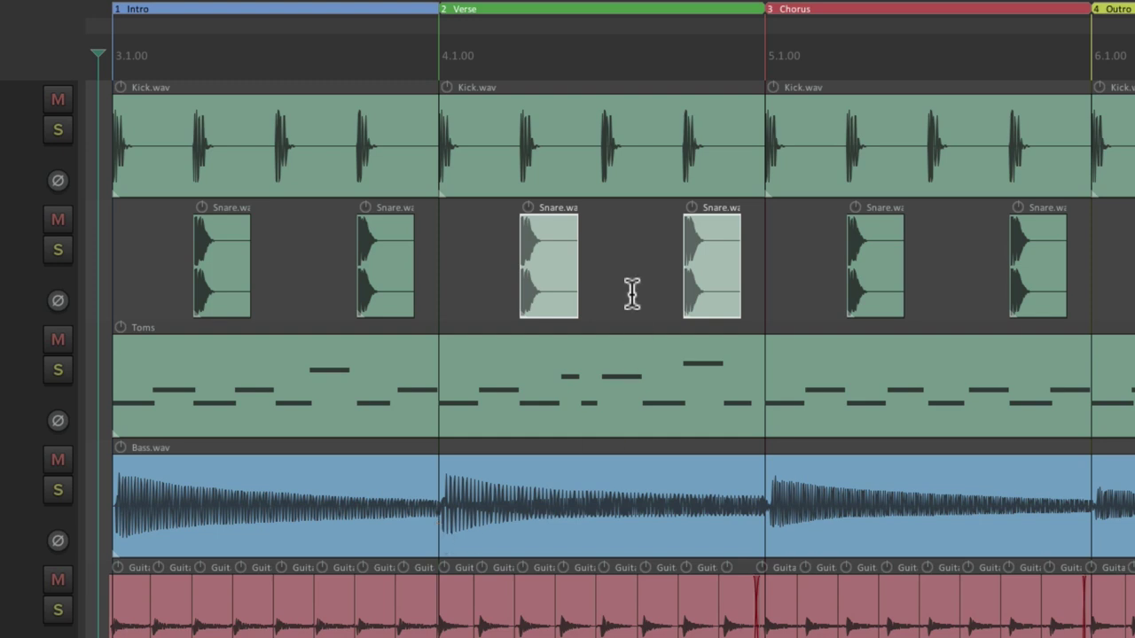
left_click_drag(495, 66, 747, 56)
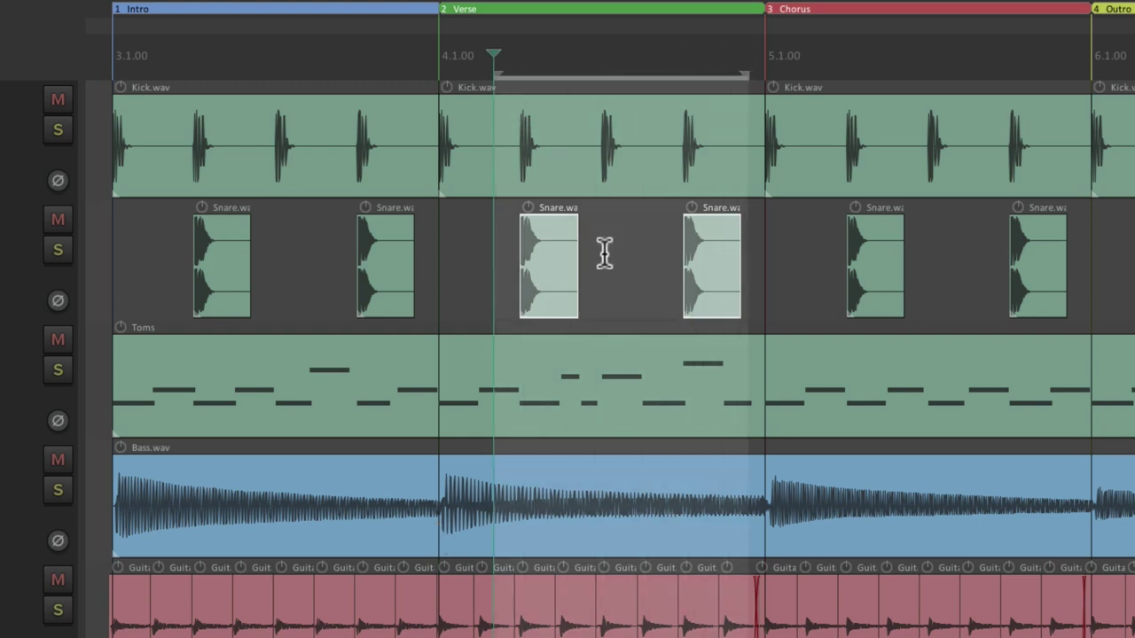
key("ctrl+g")
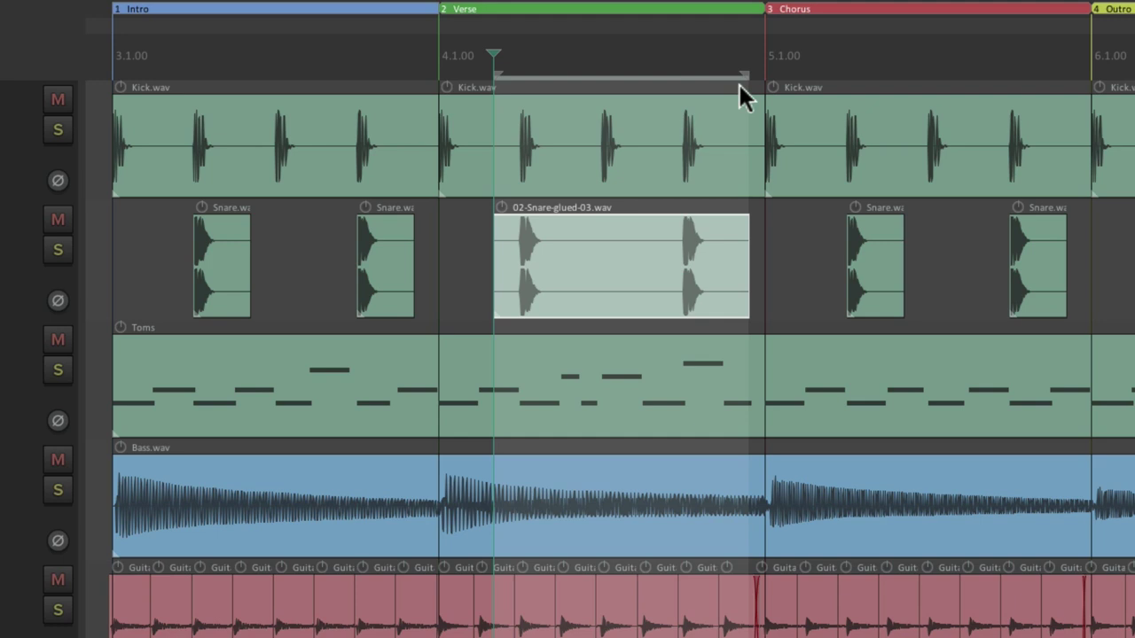
key("ctrl+z")
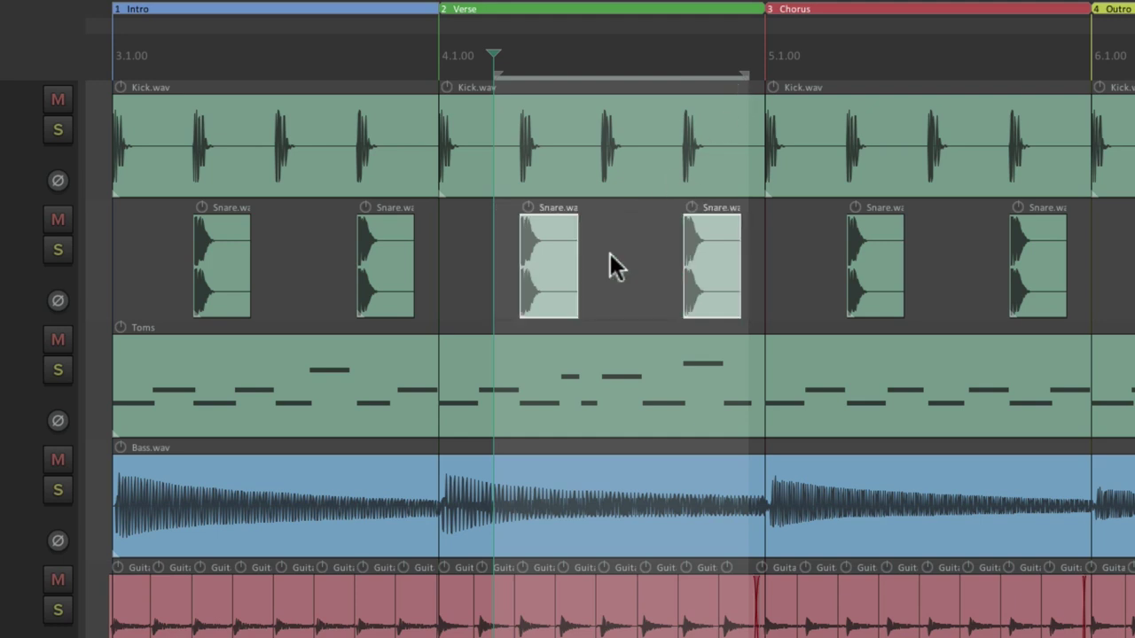
key("ctrl+shift+z")
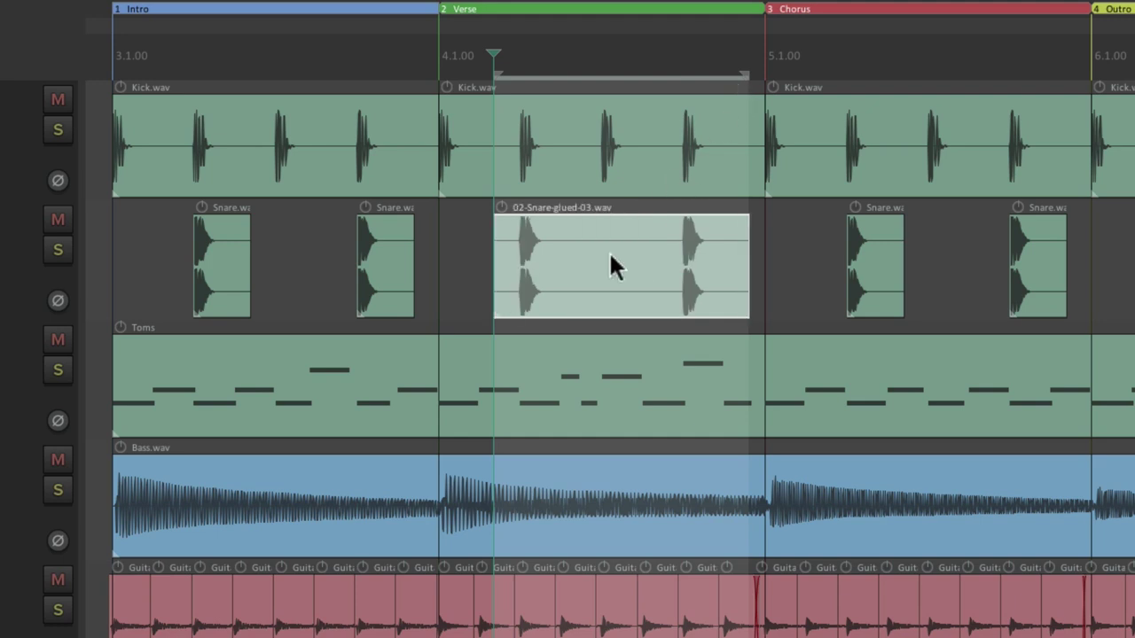
Undo the previous glue and glue just the two Verse snare hits into one item.
key("ctrl+z")
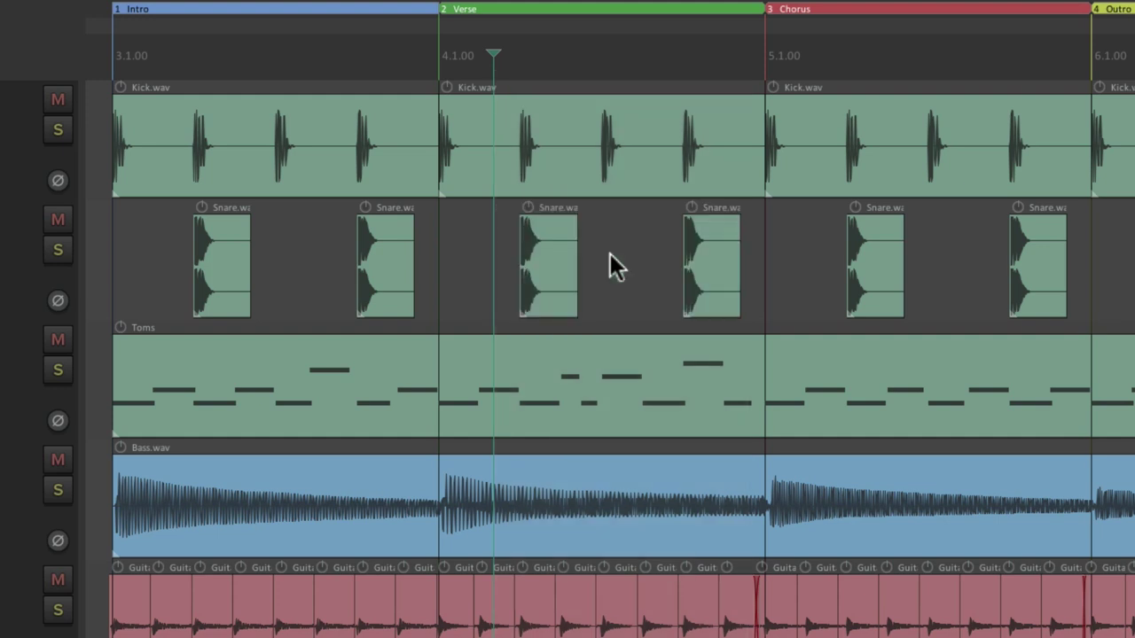
left_click(563, 245)
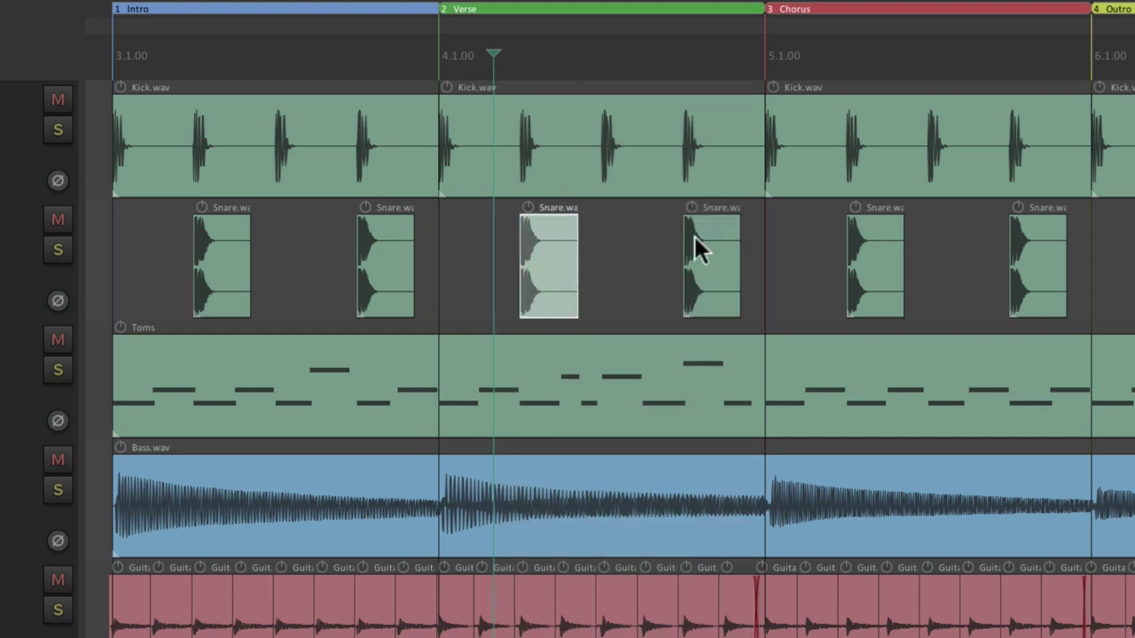
left_click(710, 236, "ctrl")
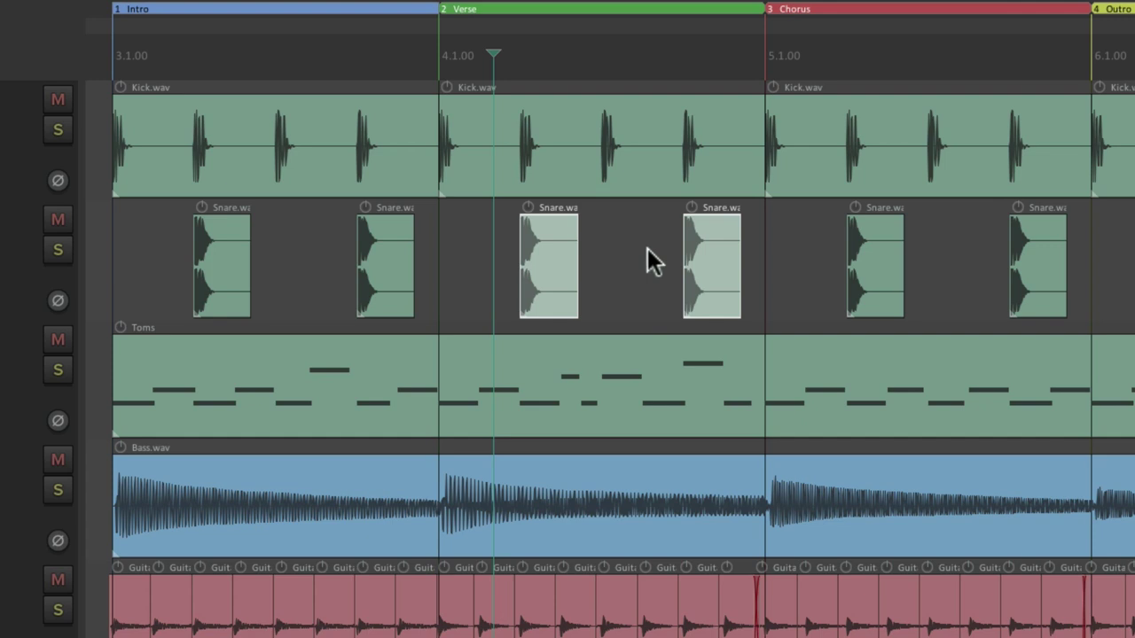
key("ctrl+g")
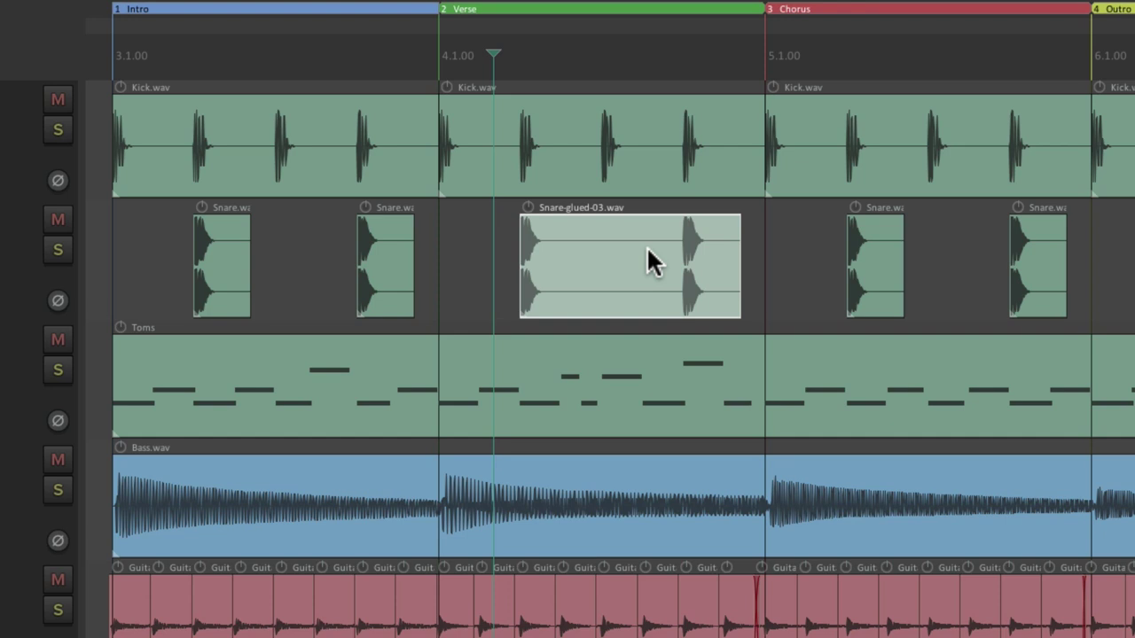
Undo that glue, add the last Intro snare hit, and glue all three as Snare-glued-04.wav.
key("ctrl+z")
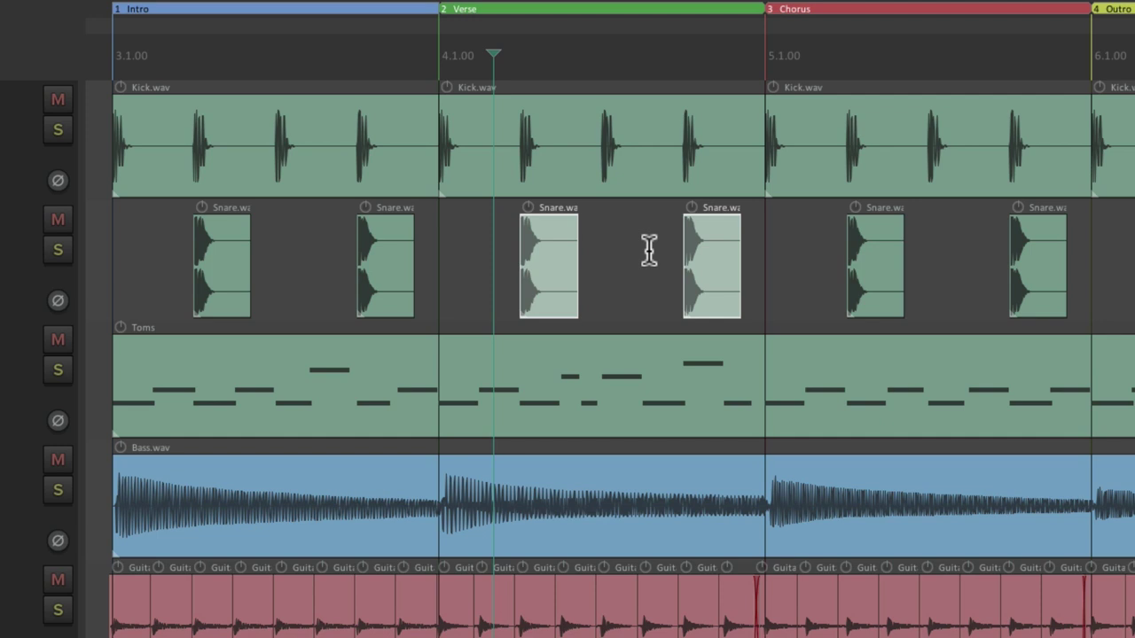
left_click(397, 233, "shift")
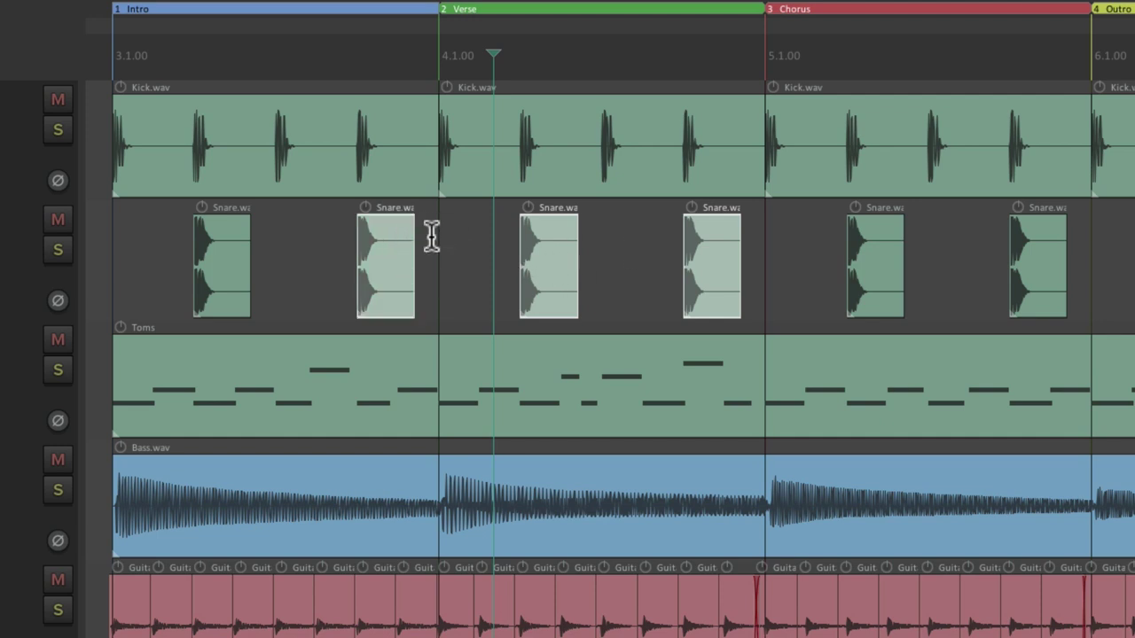
key("ctrl+g")
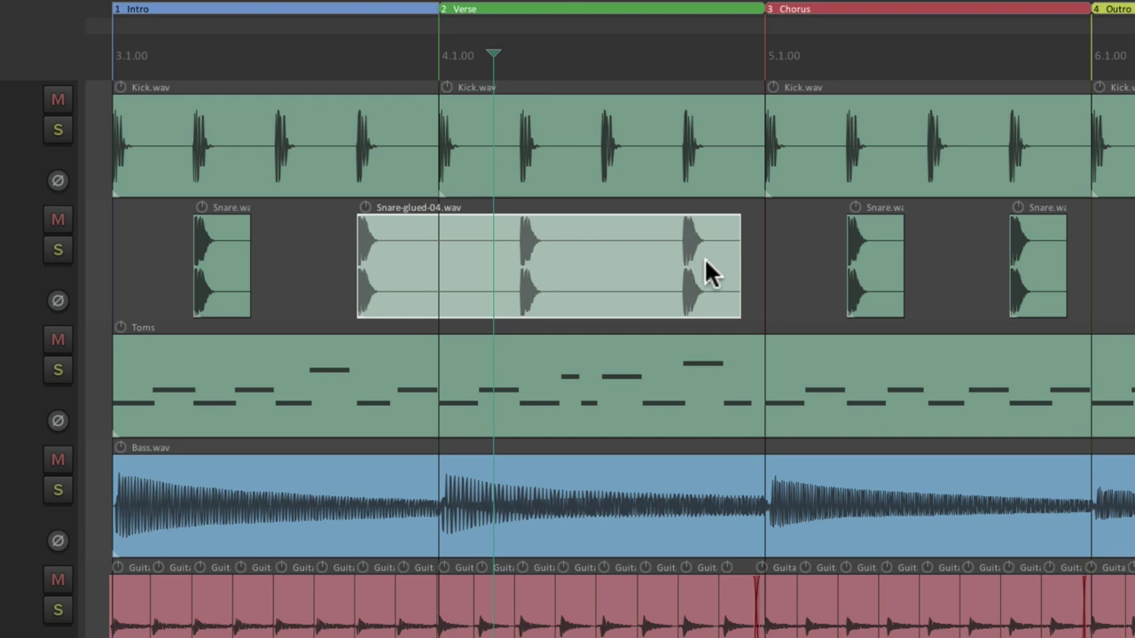
Undo, then glue the three snare hits within a time selection from late Intro past 5.1.
key("ctrl+z")
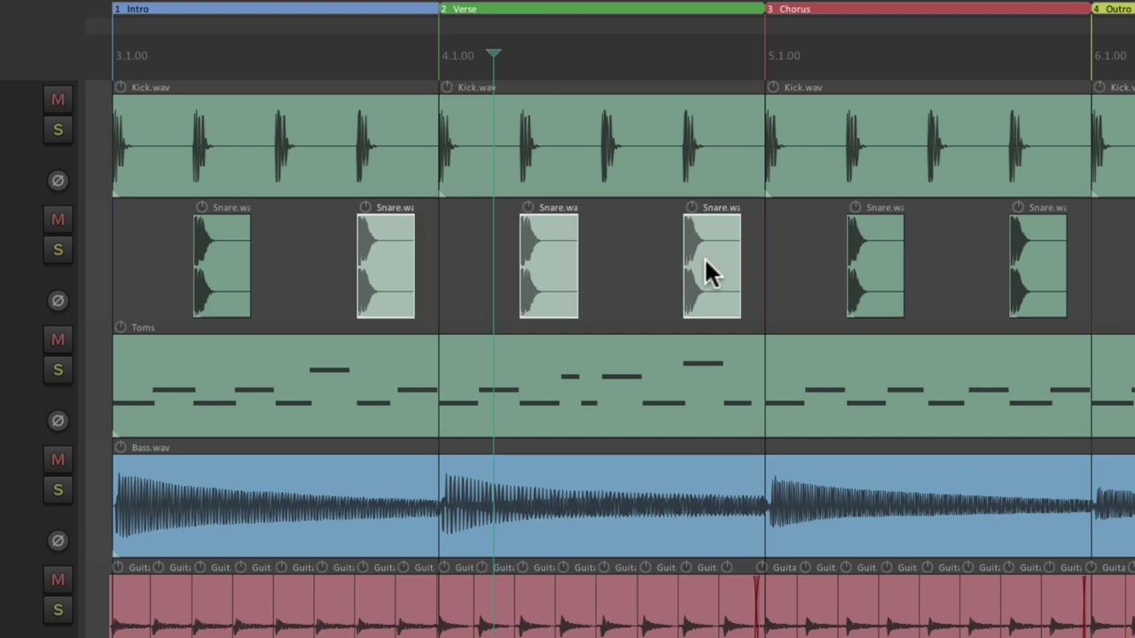
left_click_drag(335, 55, 788, 67)
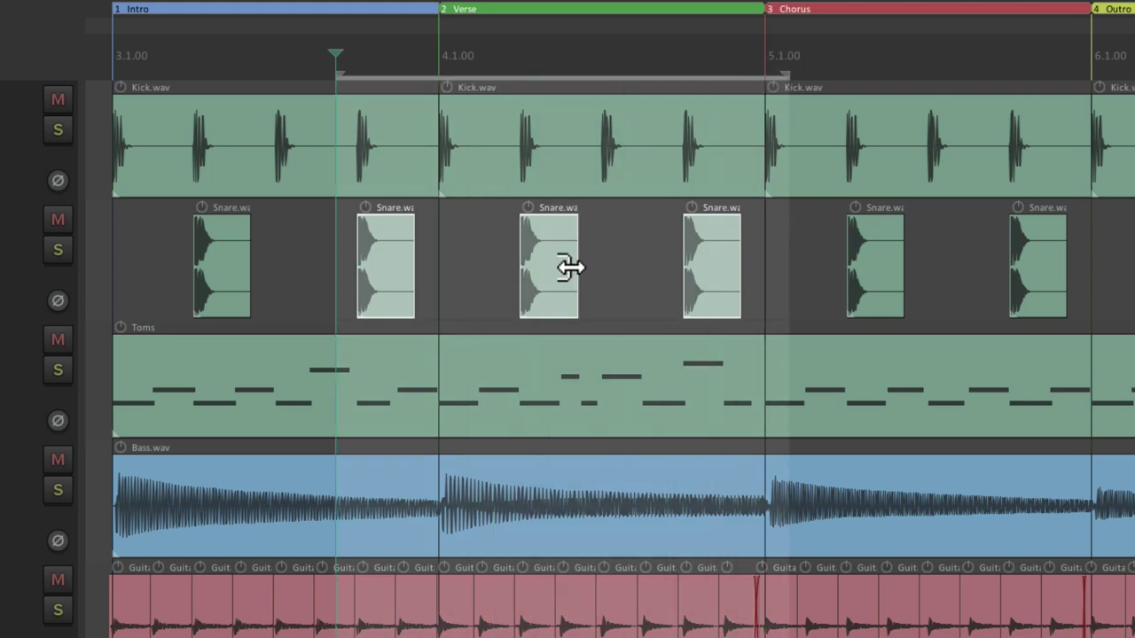
key("ctrl+g")
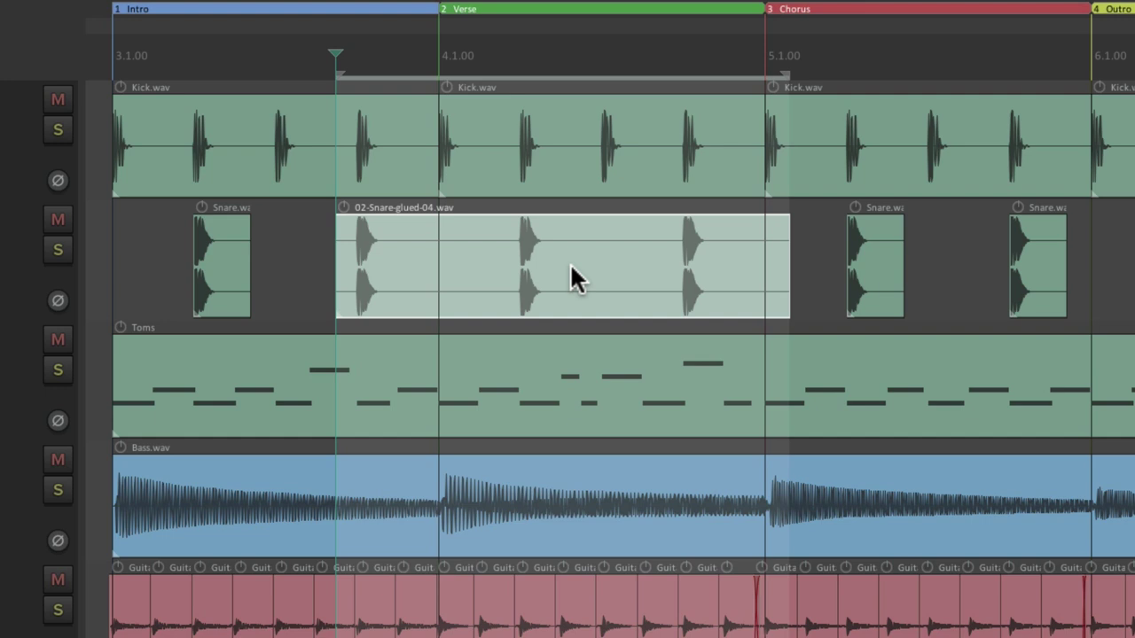